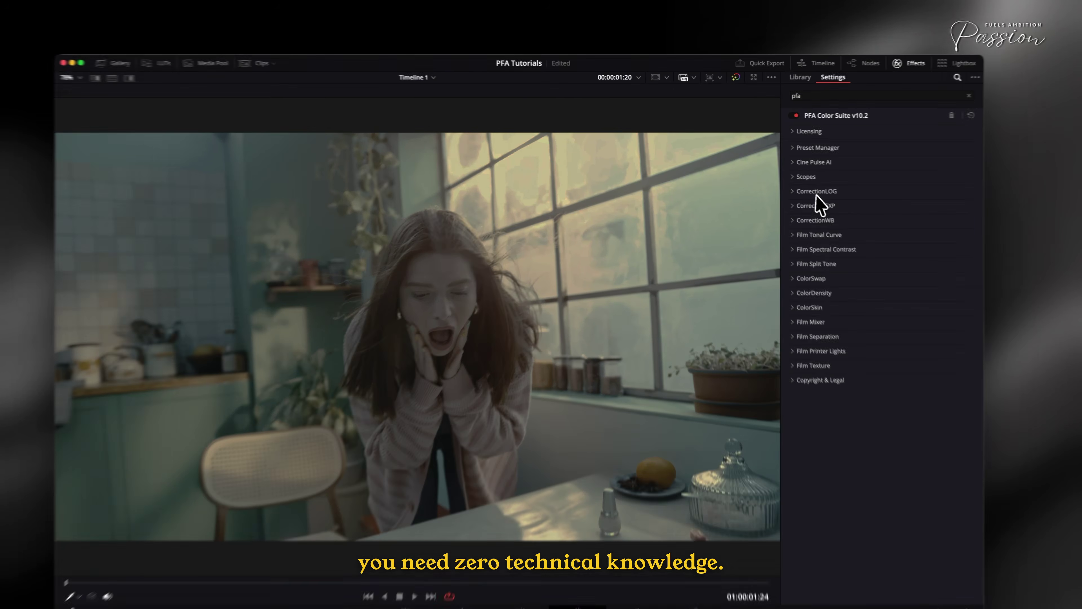
Using the CorrectionLOG guide, set LOG Exposure to 0.667 and De-Logify to 0.620, and turn the guide off.
{"action": "left_click", "coordinate": [793, 180]}
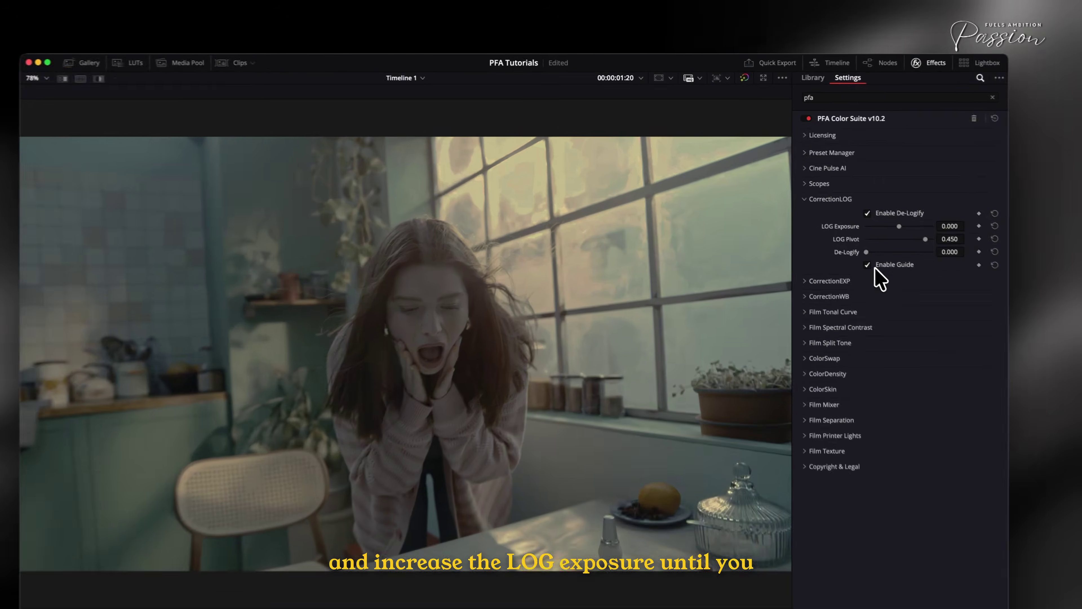
{"action": "left_click", "coordinate": [823, 232]}
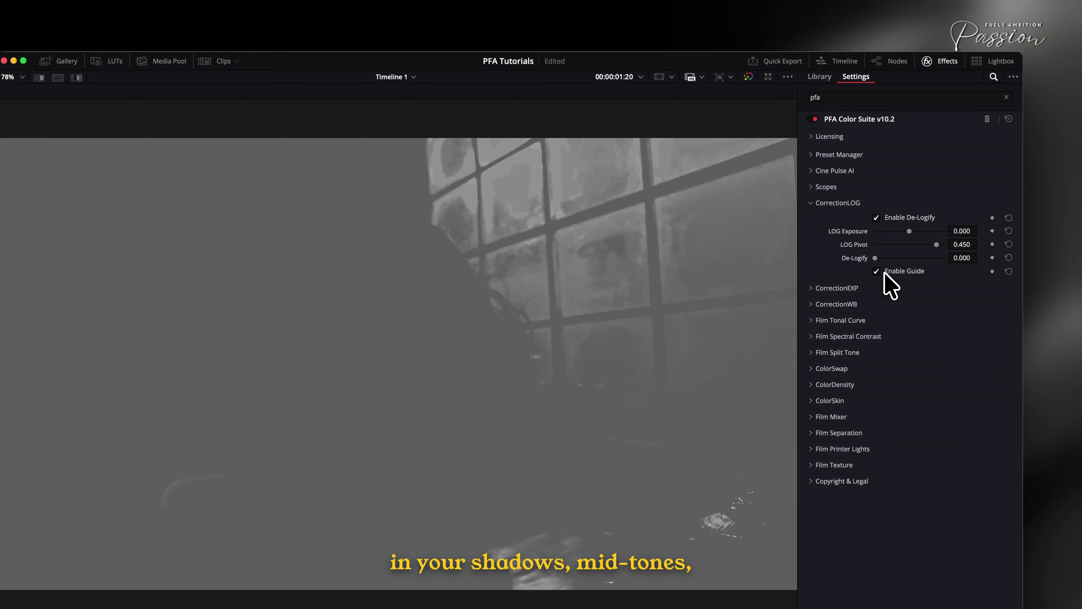
{"action": "left_click_drag", "start_coordinate": [875, 257], "coordinate": [919, 231]}
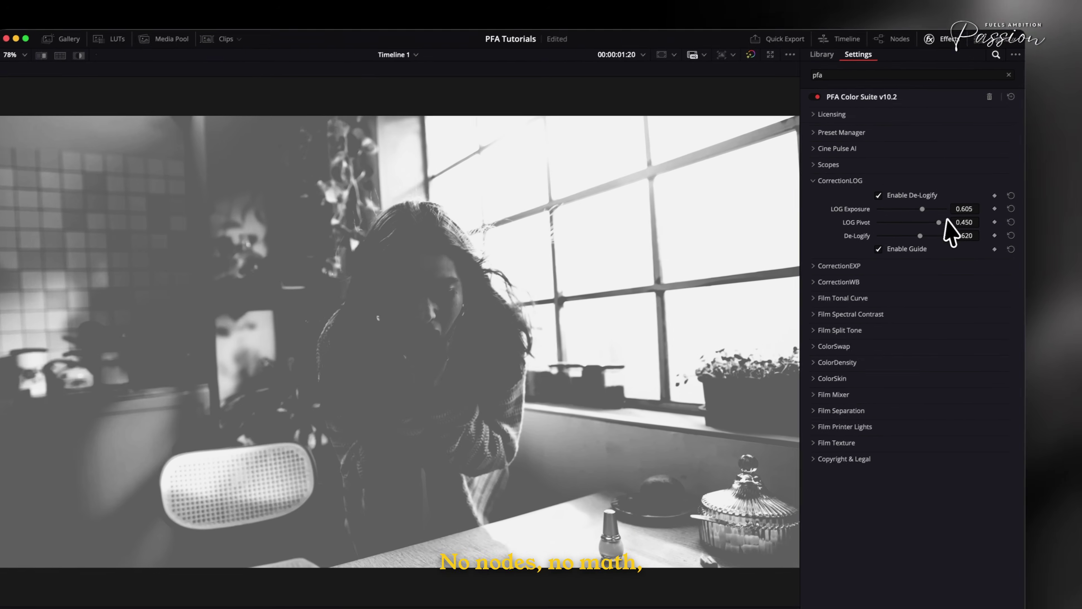
{"action": "left_click_drag", "start_coordinate": [921, 231], "coordinate": [922, 224]}
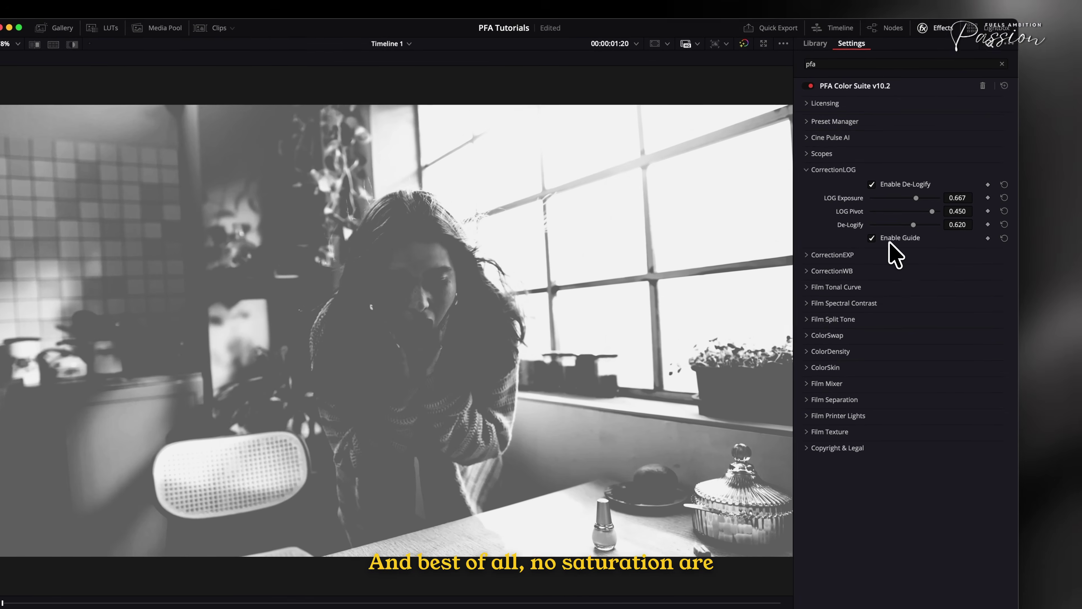
{"action": "left_click", "coordinate": [889, 226]}
Toggle the grade off and on to compare the log-corrected frame with the original.
{"action": "key", "text": "super+d"}
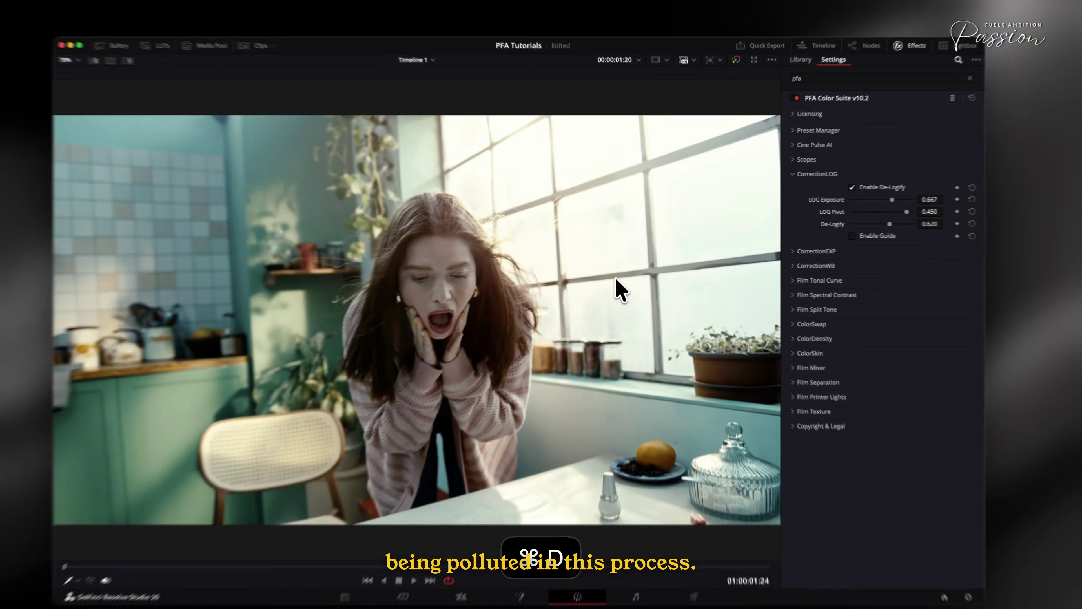
{"action": "key", "text": "super+d"}
{"action": "key", "text": "super+d"}
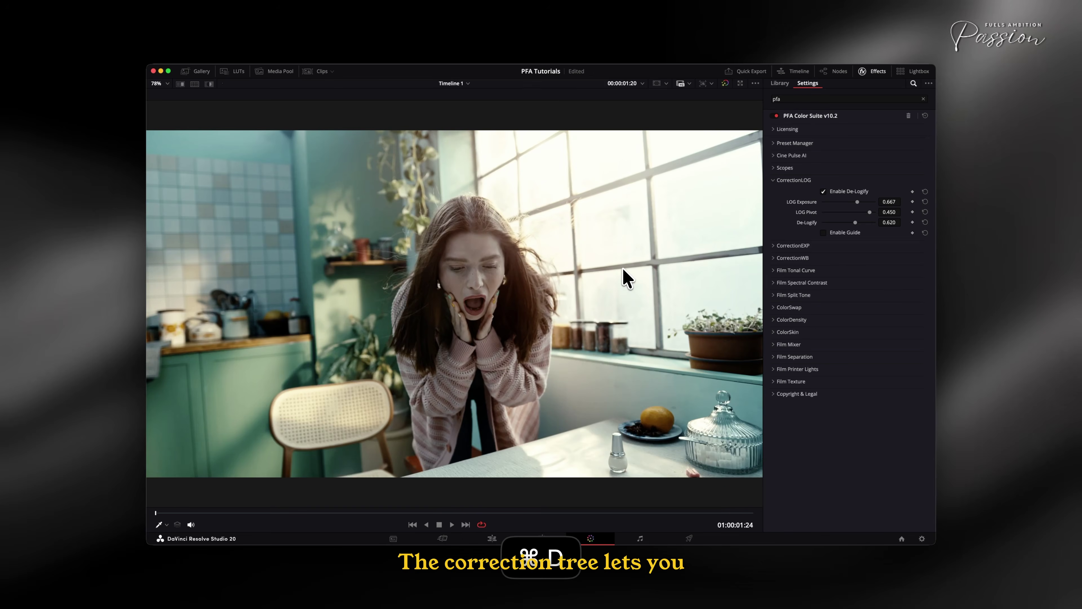
Set CorrectionEXP Exposure to -0.34 stops, Lift to 0.054 and Gamma to 0.116, and lower the LOG Exposure in CorrectionLOG.
{"action": "left_click_drag", "start_coordinate": [859, 201], "coordinate": [857, 201]}
{"action": "left_click", "coordinate": [825, 187]}
{"action": "left_click", "coordinate": [824, 268]}
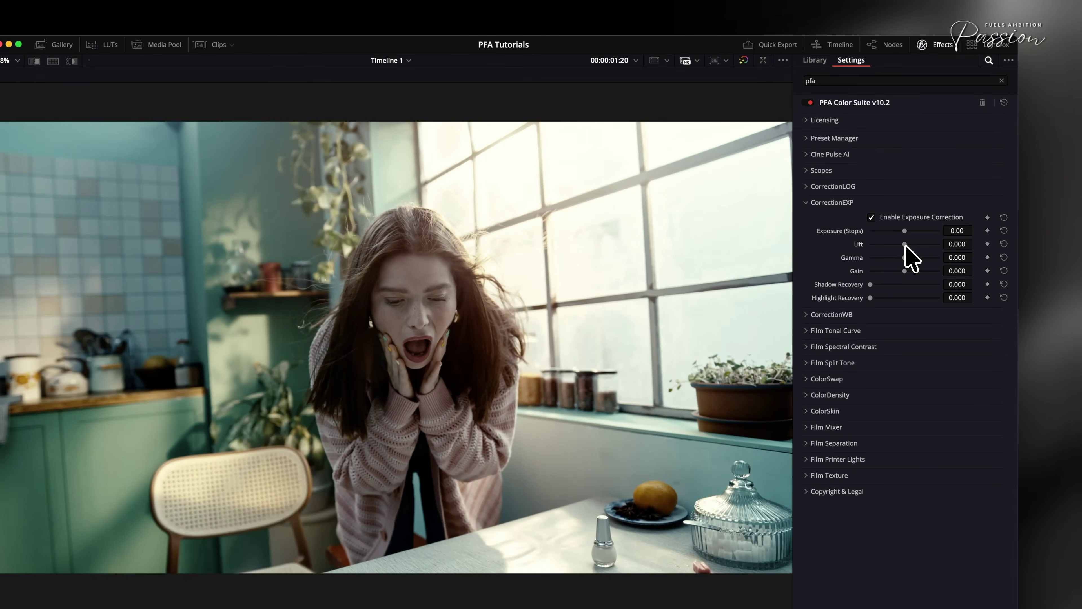
{"action": "left_click_drag", "start_coordinate": [904, 231], "coordinate": [908, 258]}
{"action": "left_click", "coordinate": [851, 186]}
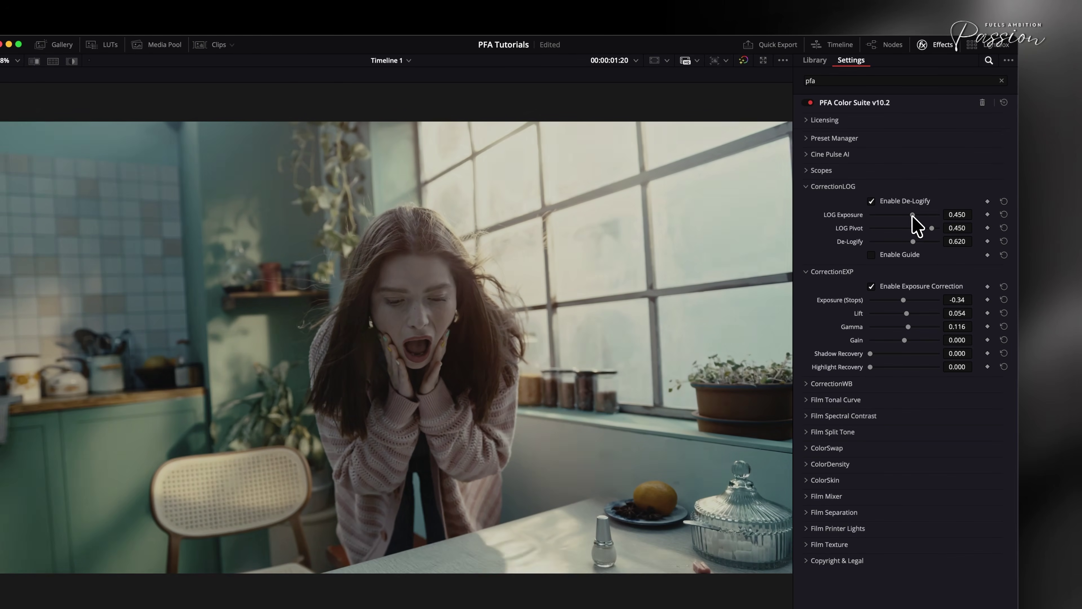
{"action": "left_click_drag", "start_coordinate": [913, 215], "coordinate": [910, 215]}
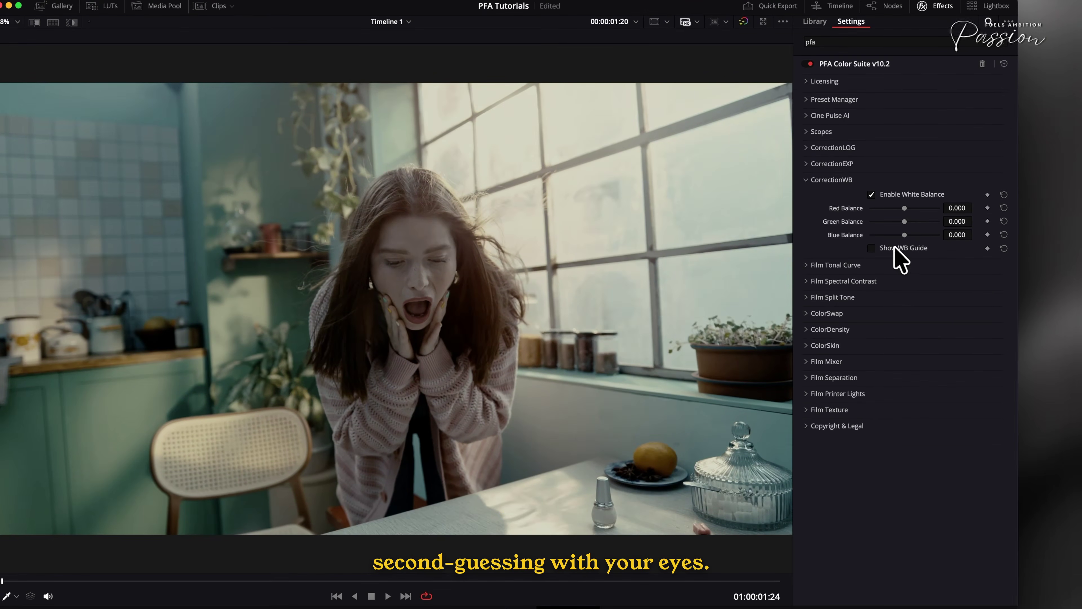
Using the white balance guide, set Red Balance to 0.002, Green Balance to -0.010 and Blue Balance to 0.008, and compare with the original frame.
{"action": "left_click", "coordinate": [893, 248]}
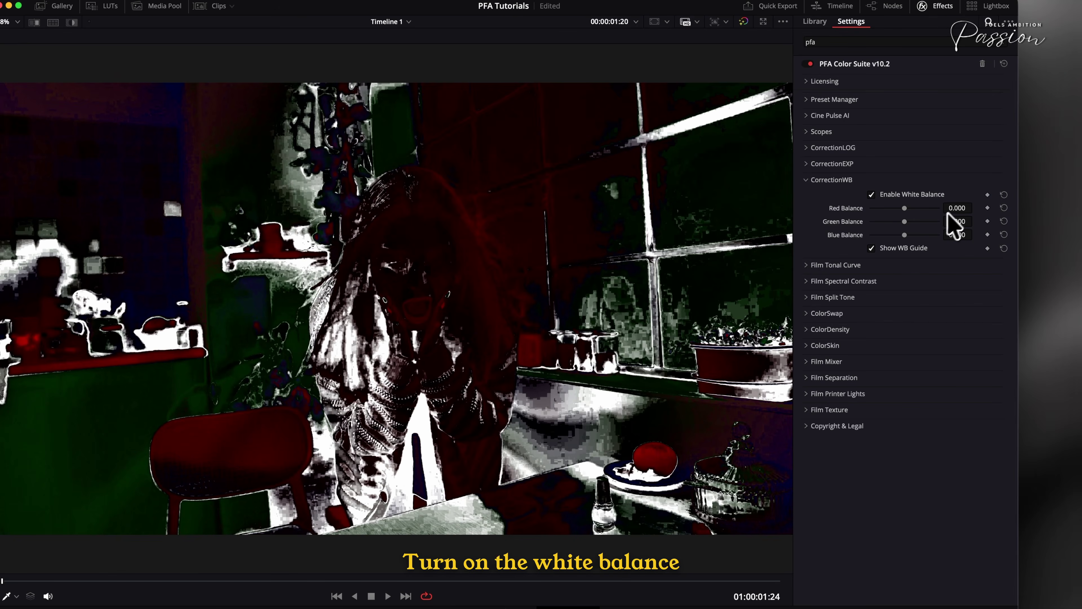
{"action": "left_click_drag", "start_coordinate": [955, 208], "coordinate": [951, 222]}
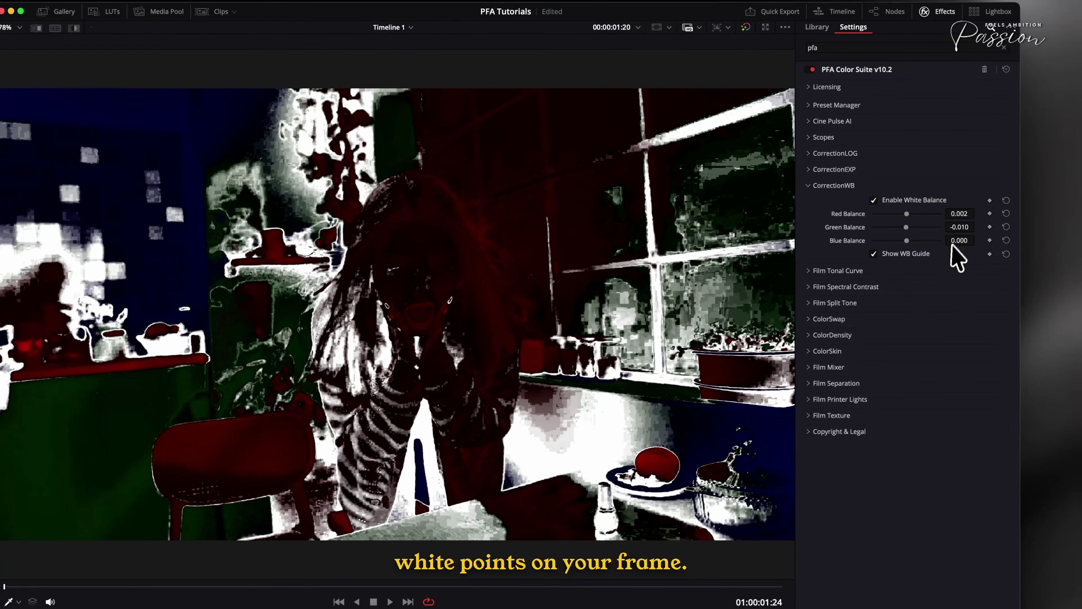
{"action": "left_click_drag", "start_coordinate": [954, 235], "coordinate": [958, 251]}
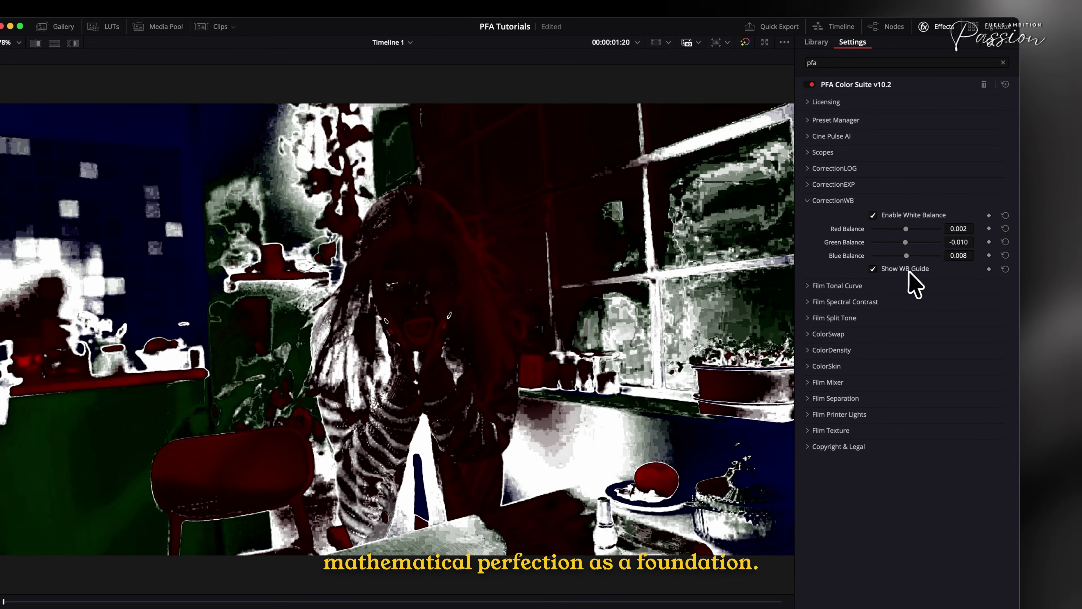
{"action": "left_click", "coordinate": [908, 272]}
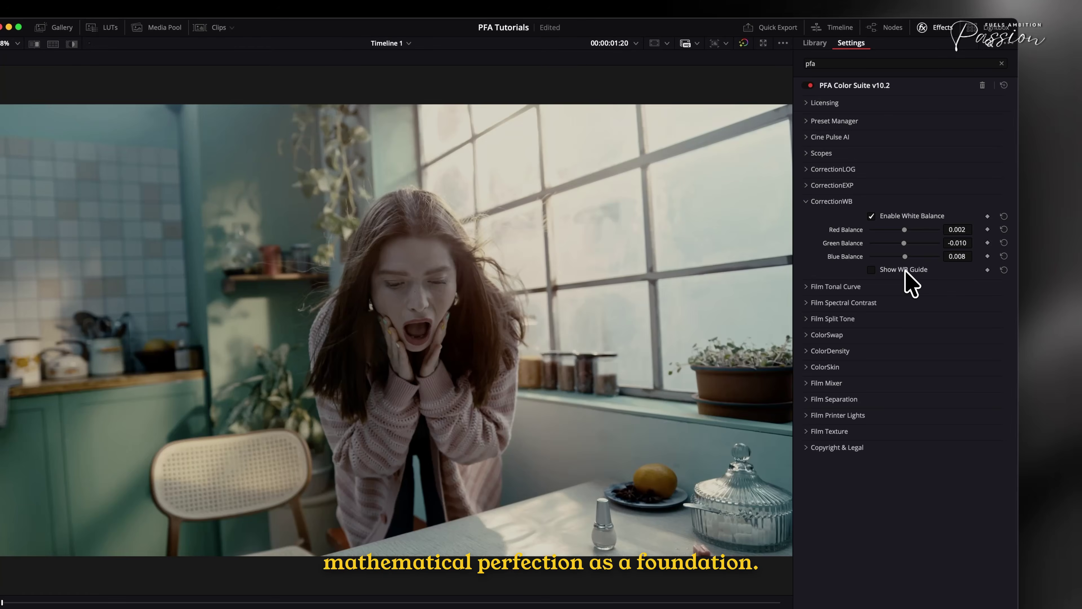
{"action": "key", "text": "super+d"}
{"action": "key", "text": "super+d"}
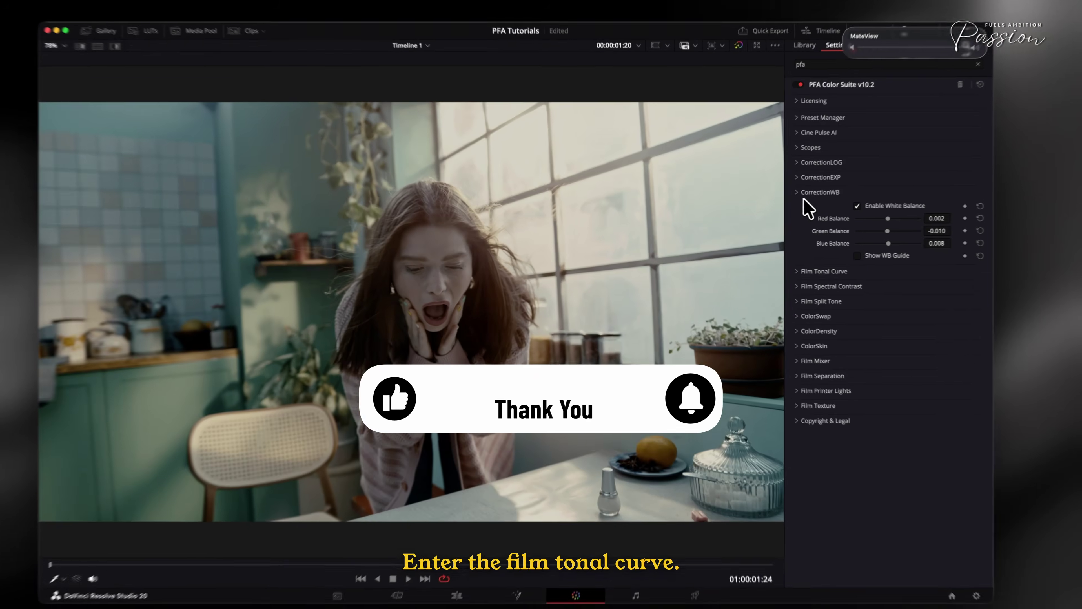
Using the Film Tonal Curve overlay, set Midtone Contrast to 1.221, White Point to 0.686, Black Point to 0.225, Highlight Softness to 8.53 and Shadow Softness to 9.15.
{"action": "left_click", "coordinate": [784, 204]}
{"action": "left_click", "coordinate": [787, 218]}
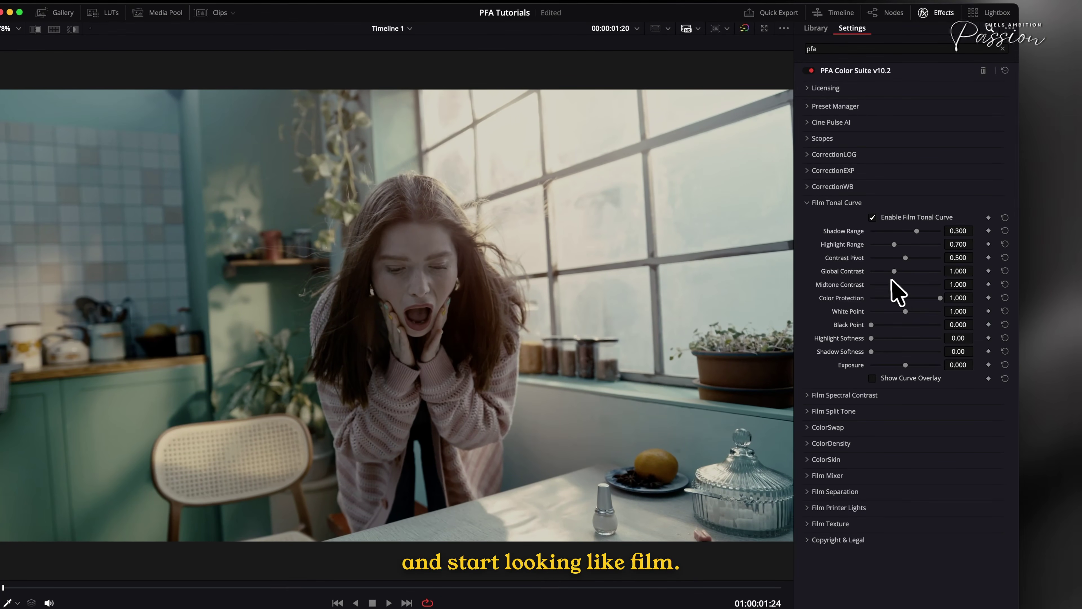
{"action": "left_click", "coordinate": [888, 379]}
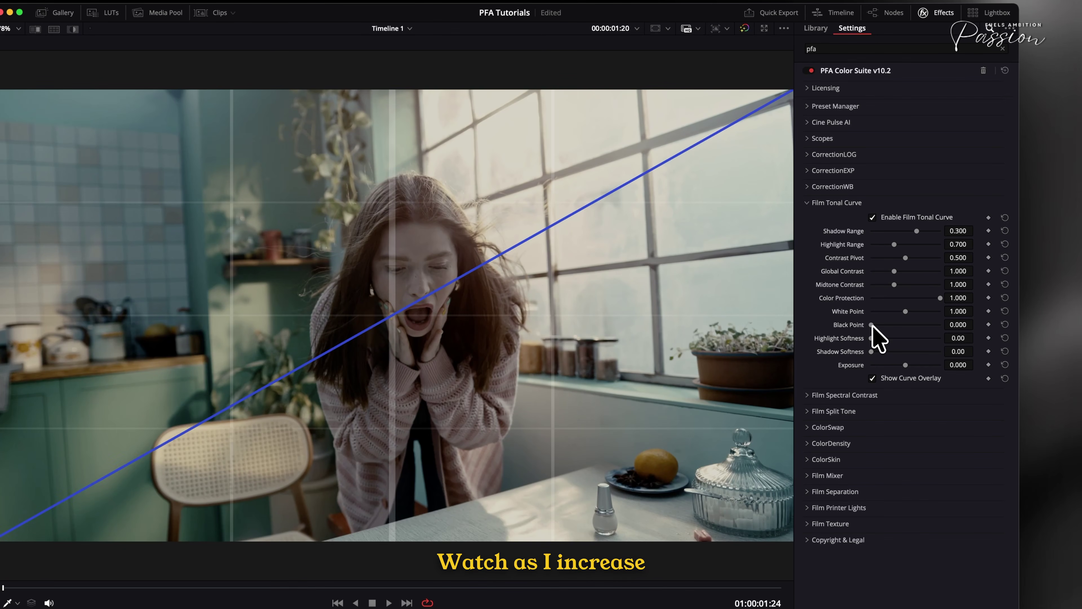
{"action": "left_click_drag", "start_coordinate": [871, 325], "coordinate": [934, 352]}
{"action": "left_click_drag", "start_coordinate": [894, 284], "coordinate": [904, 284]}
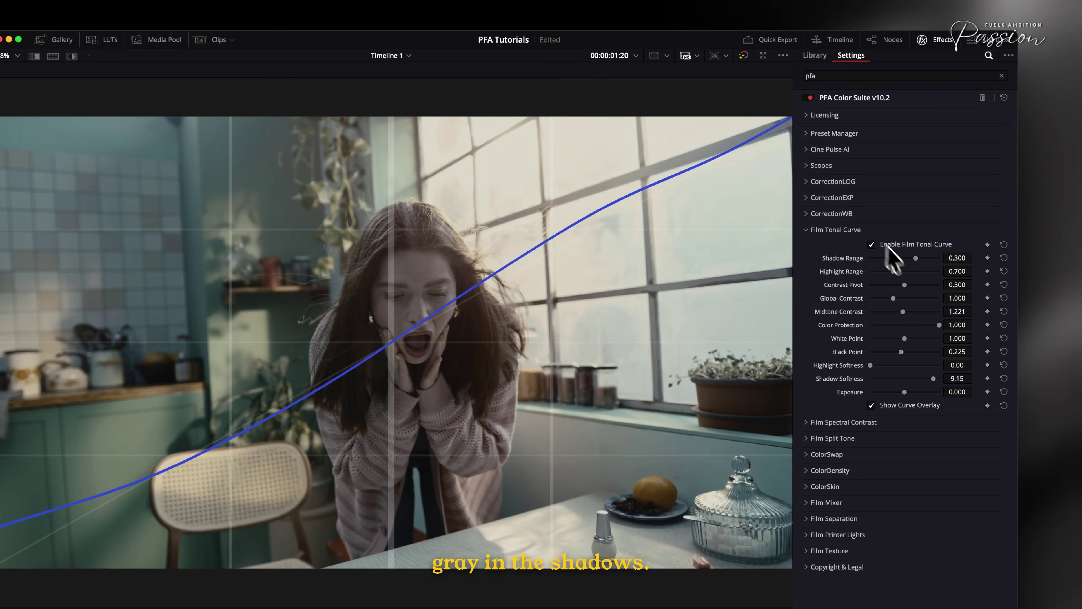
{"action": "left_click_drag", "start_coordinate": [906, 339], "coordinate": [929, 366]}
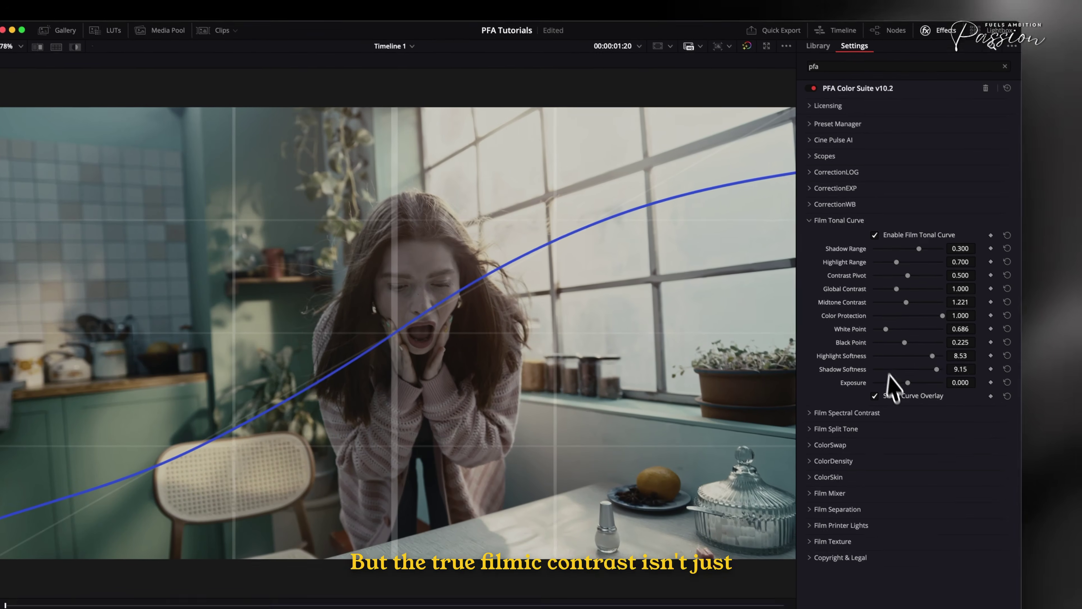
{"action": "left_click", "coordinate": [890, 405]}
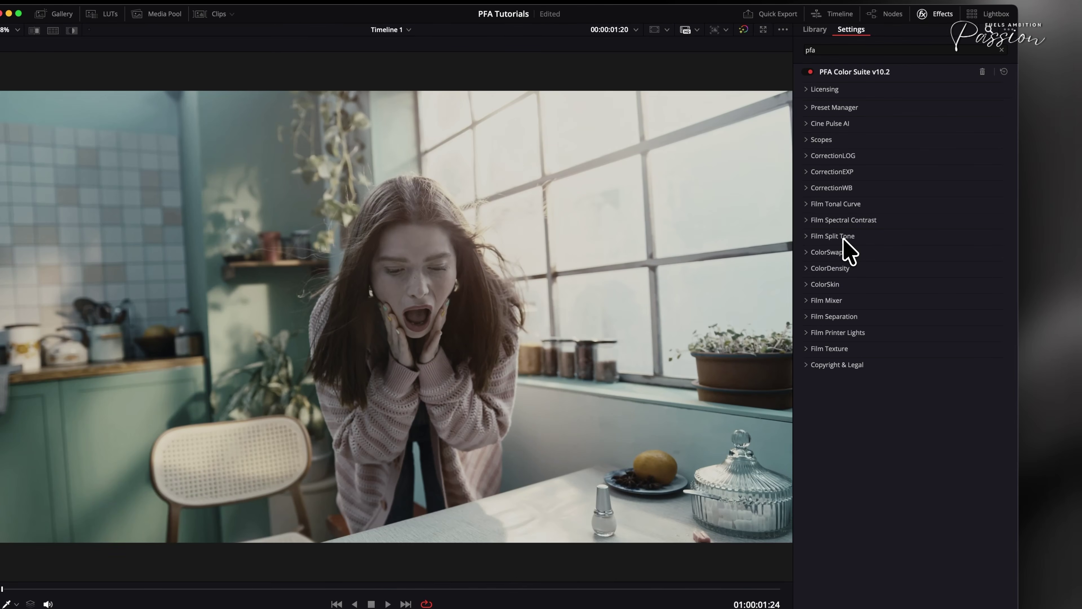
In Film Spectral Contrast, set Red Contrast to 0.178, Green to 0.194 and Blue to 0.116, and compare the frame before and after.
{"action": "left_click", "coordinate": [845, 223]}
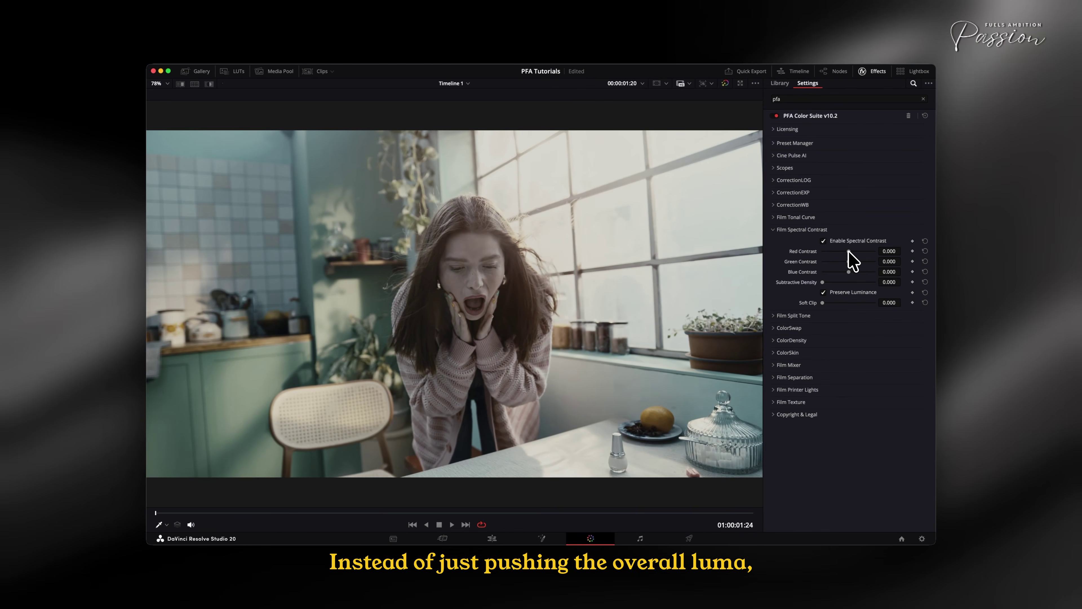
{"action": "left_click_drag", "start_coordinate": [848, 251], "coordinate": [856, 253]}
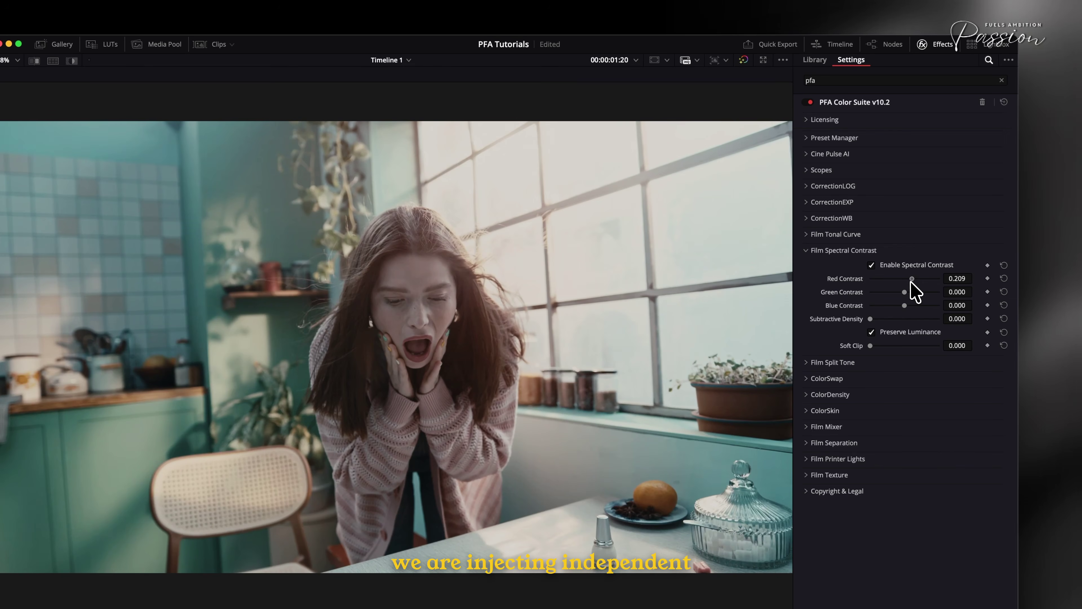
{"action": "left_click_drag", "start_coordinate": [908, 293], "coordinate": [909, 308]}
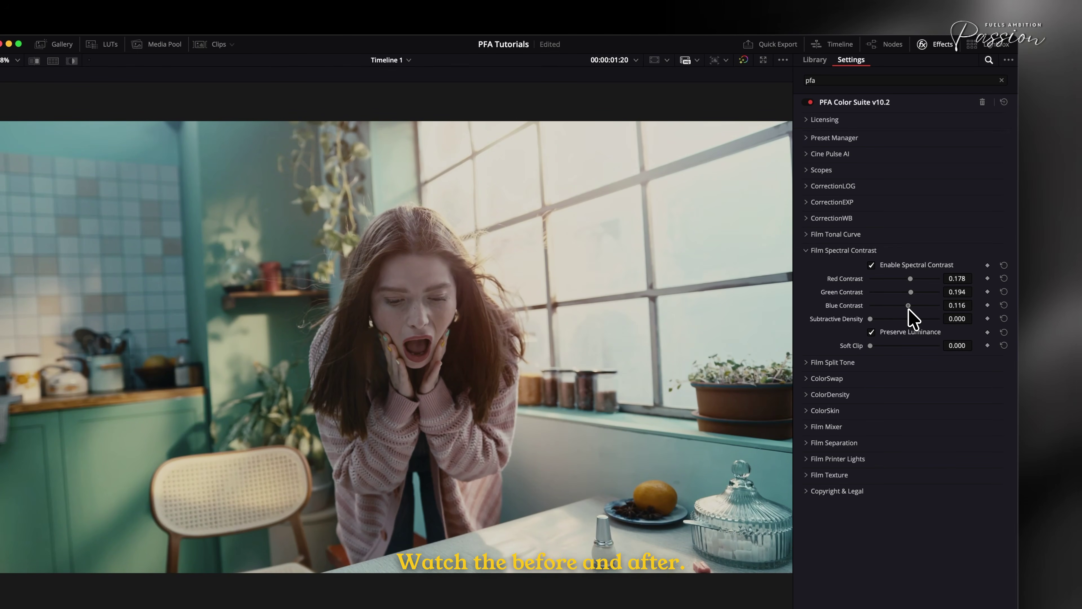
{"action": "left_click", "coordinate": [885, 265]}
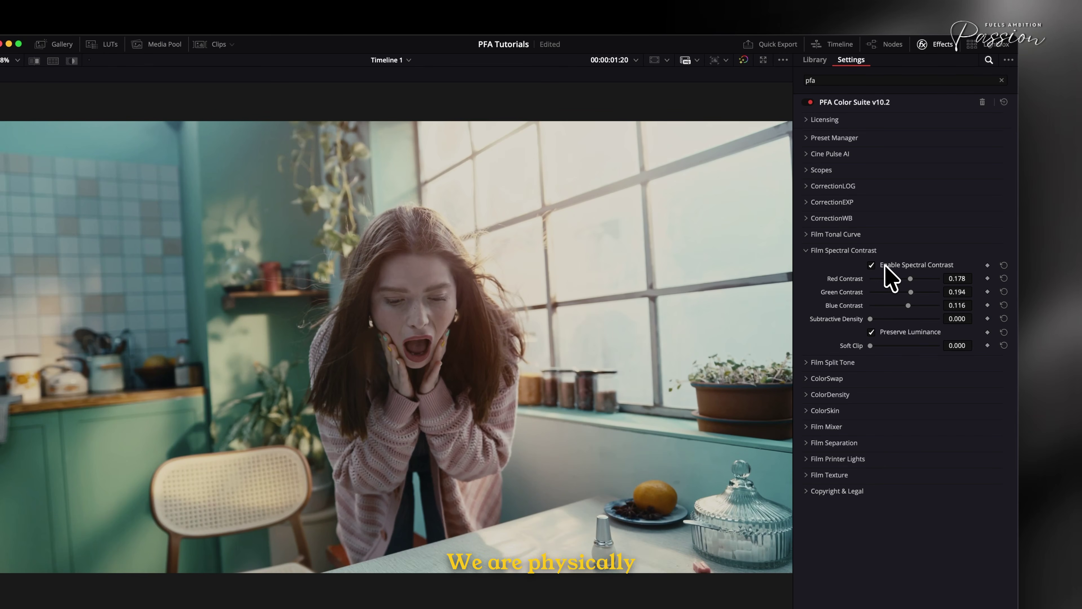
{"action": "left_click", "coordinate": [824, 253]}
{"action": "key", "text": "super+d"}
{"action": "key", "text": "super+d"}
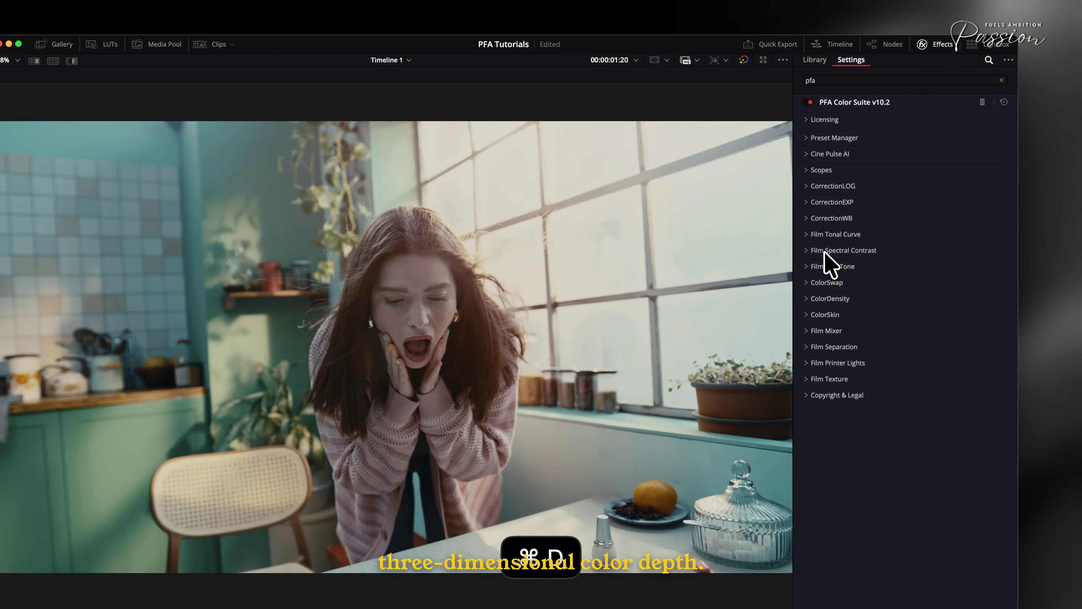
Show the RGB Parade, Waveform and Vector Scope with Scope Size 1.000, Position X 100.0 and Position Y 0.0.
{"action": "left_click", "coordinate": [889, 185]}
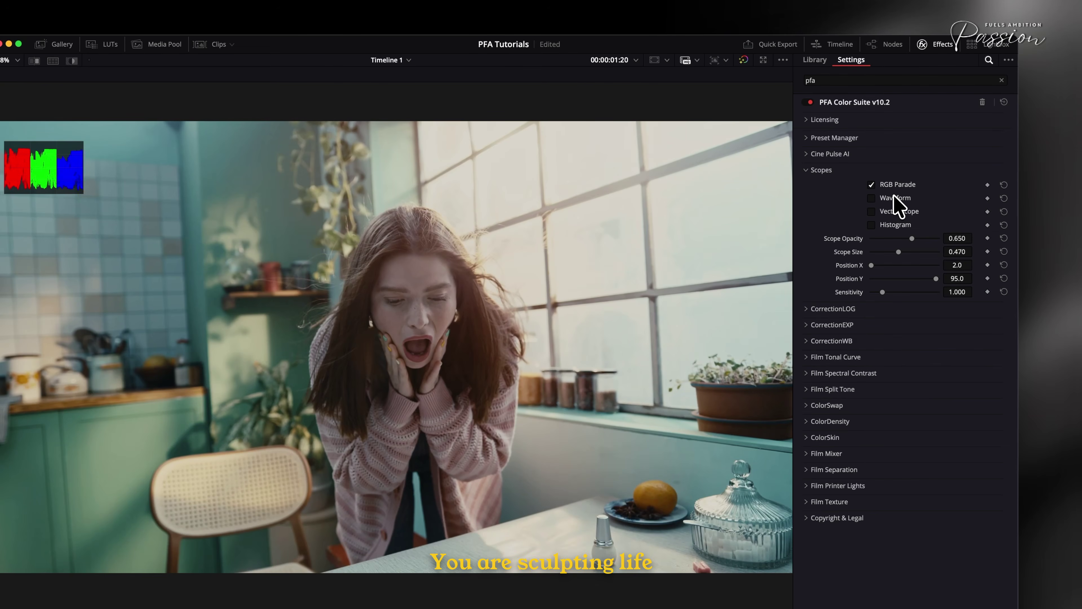
{"action": "left_click", "coordinate": [894, 198]}
{"action": "left_click", "coordinate": [896, 212]}
{"action": "left_click_drag", "start_coordinate": [895, 251], "coordinate": [1029, 263]}
{"action": "left_click_drag", "start_coordinate": [871, 264], "coordinate": [756, 274]}
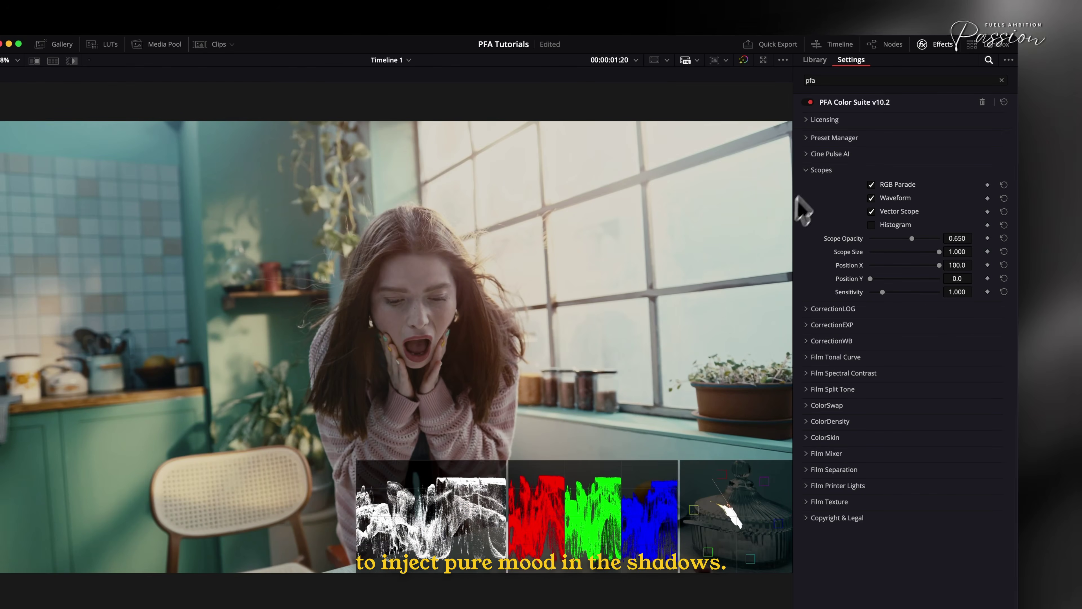
{"action": "left_click", "coordinate": [819, 170]}
Show the Film Split Tone curve overlay and increase the Shadow Split to color the shadows.
{"action": "left_click", "coordinate": [841, 266]}
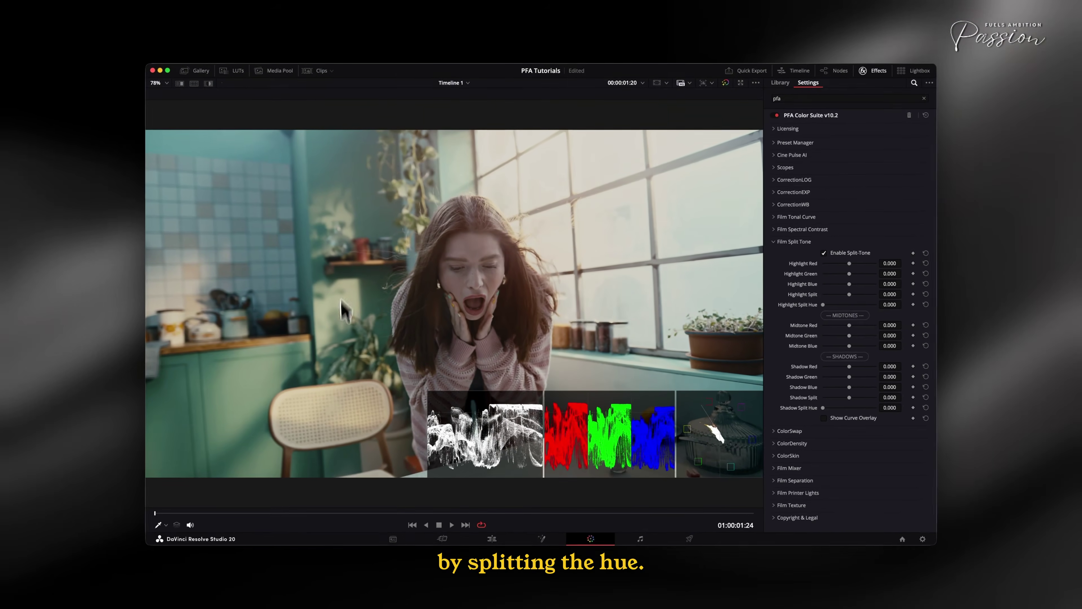
{"action": "left_click", "coordinate": [824, 417]}
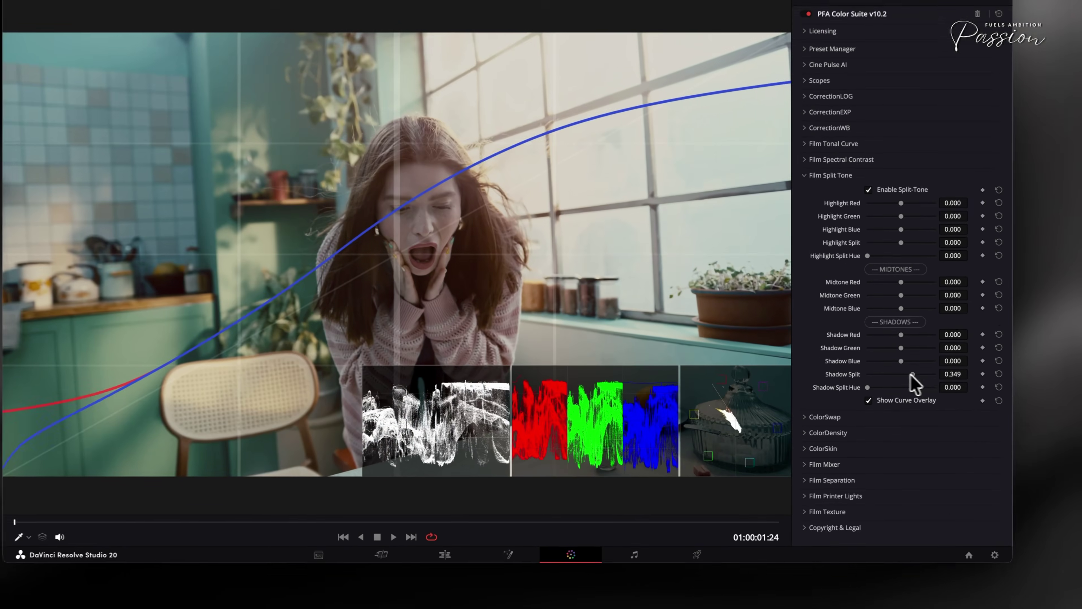
{"action": "left_click_drag", "start_coordinate": [850, 397], "coordinate": [883, 392]}
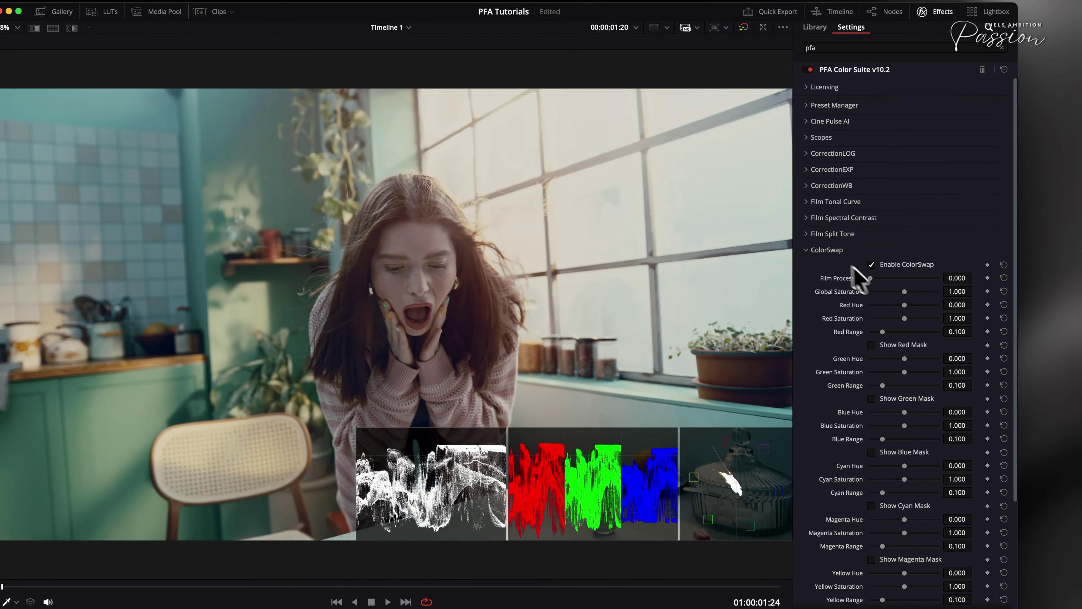
In ColorSwap, use the red mask to set Red Range to 0.158, Red Hue to -0.019 and Red Saturation to 1.105.
{"action": "left_click", "coordinate": [829, 250]}
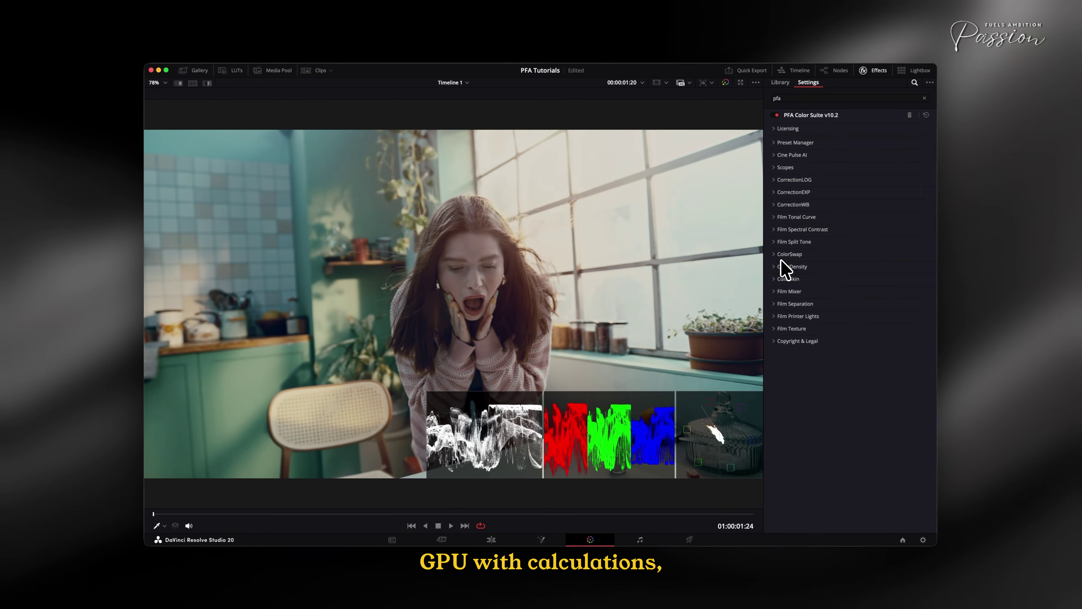
{"action": "left_click", "coordinate": [789, 254]}
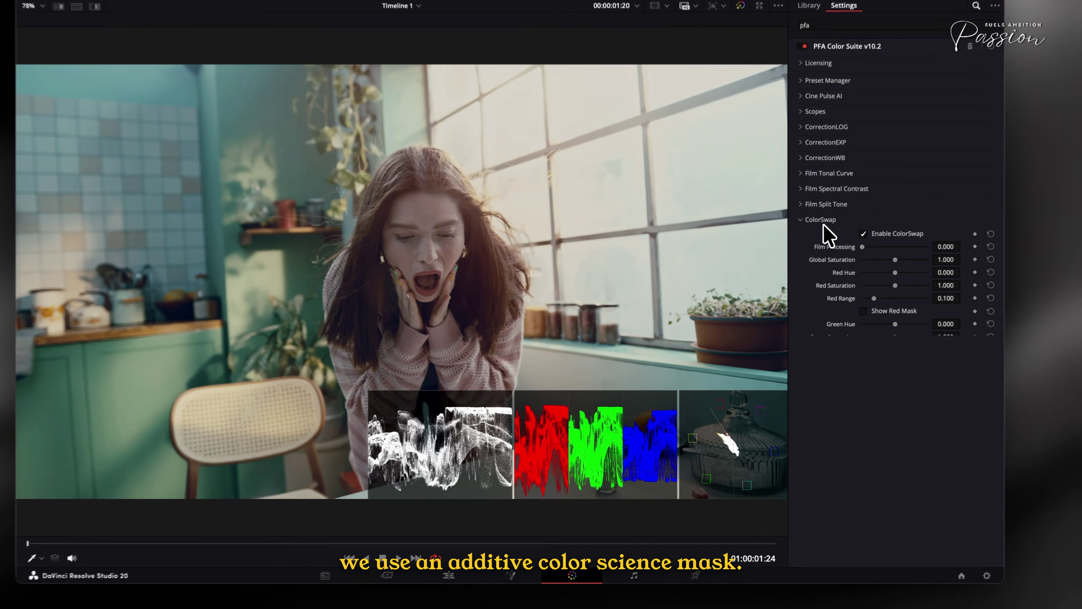
{"action": "scroll", "coordinate": [857, 285], "scroll_direction": "down", "scroll_amount": 3}
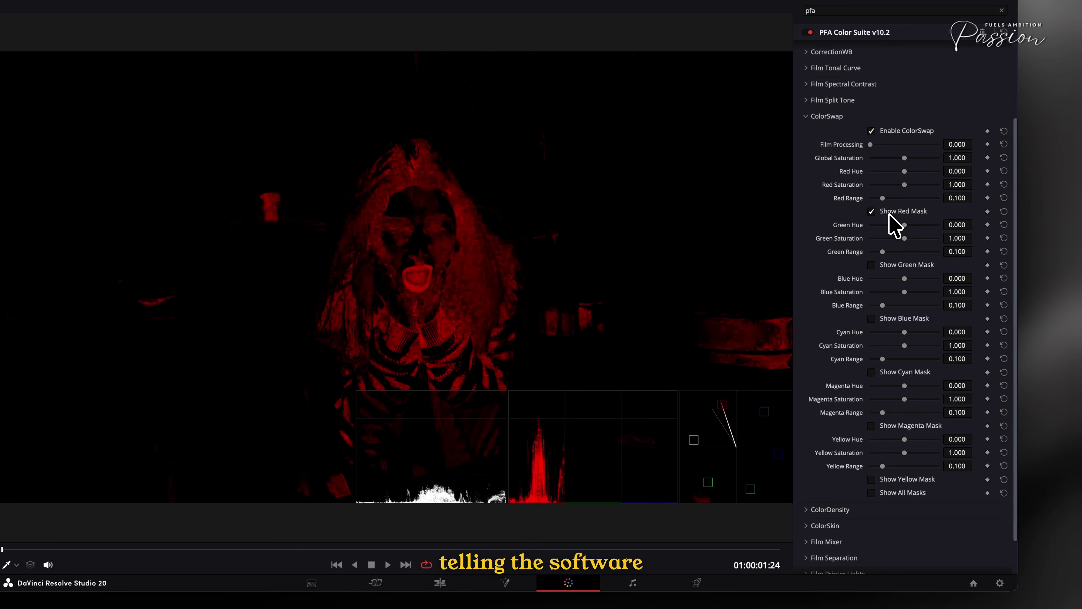
{"action": "left_click", "coordinate": [889, 214]}
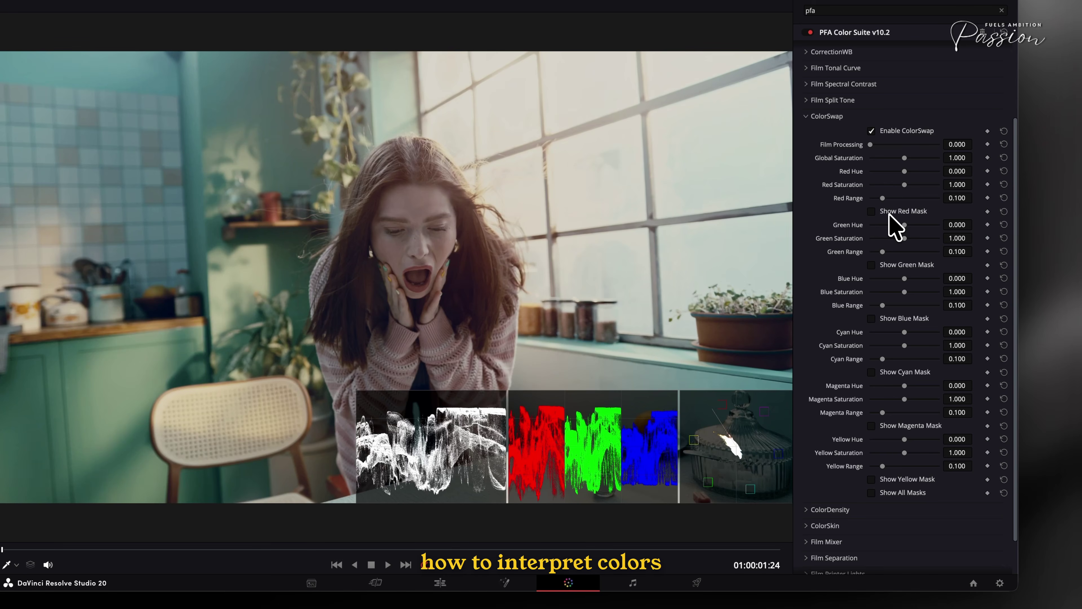
{"action": "left_click", "coordinate": [889, 212]}
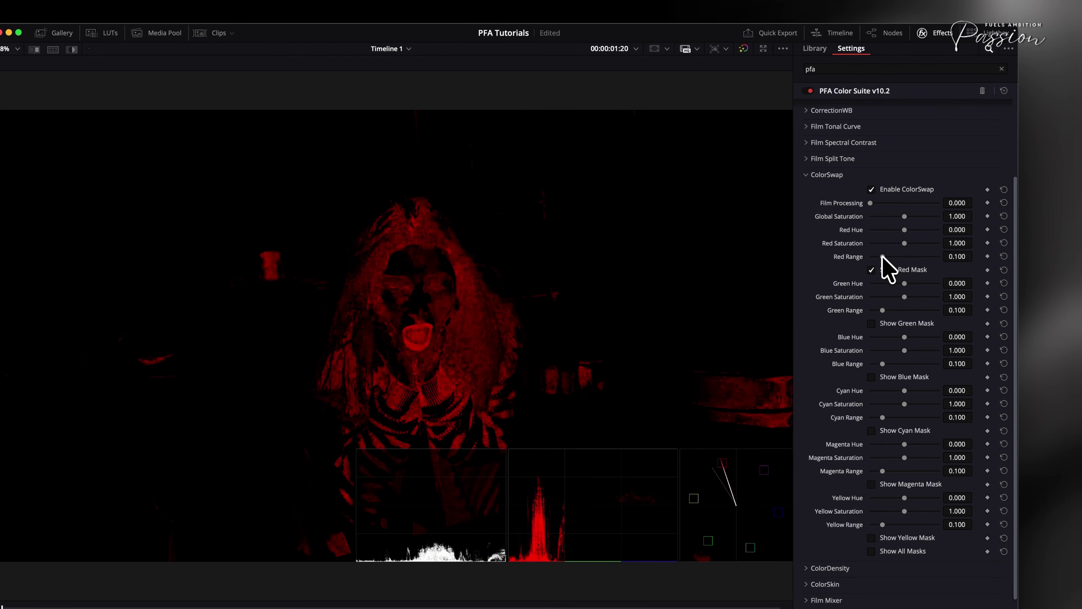
{"action": "left_click_drag", "start_coordinate": [883, 256], "coordinate": [889, 256]}
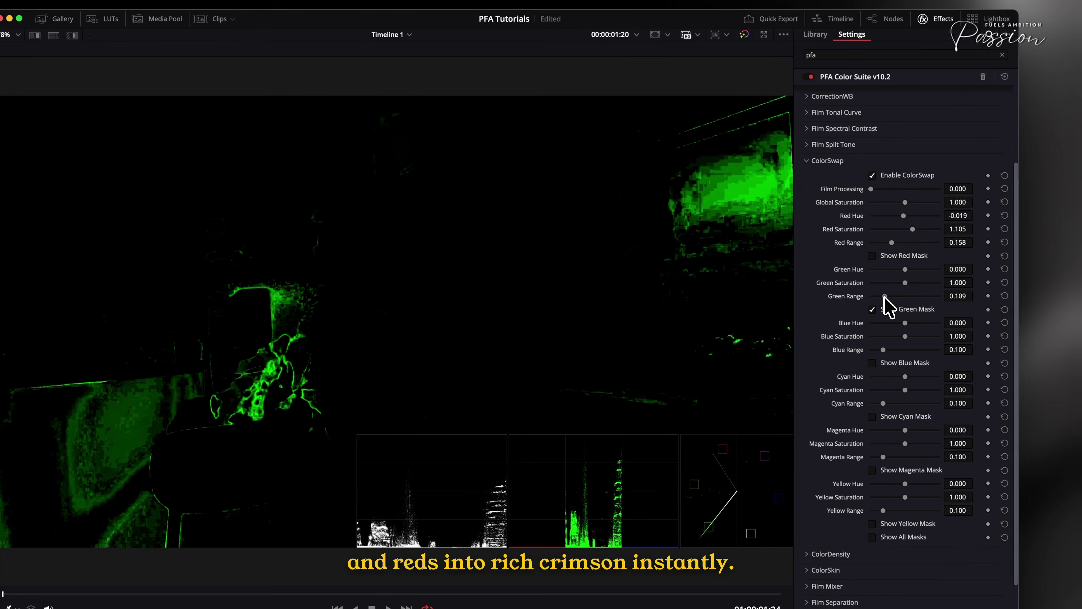
In ColorSwap, adjust Green Range using the green mask, and shift the Green Hue.
{"action": "left_click_drag", "start_coordinate": [894, 350], "coordinate": [905, 351]}
{"action": "mouse_move", "coordinate": [903, 270]}
{"action": "left_mouse_down"}
{"action": "mouse_move", "coordinate": [877, 273]}
{"action": "mouse_move", "coordinate": [917, 283]}
{"action": "left_mouse_up"}
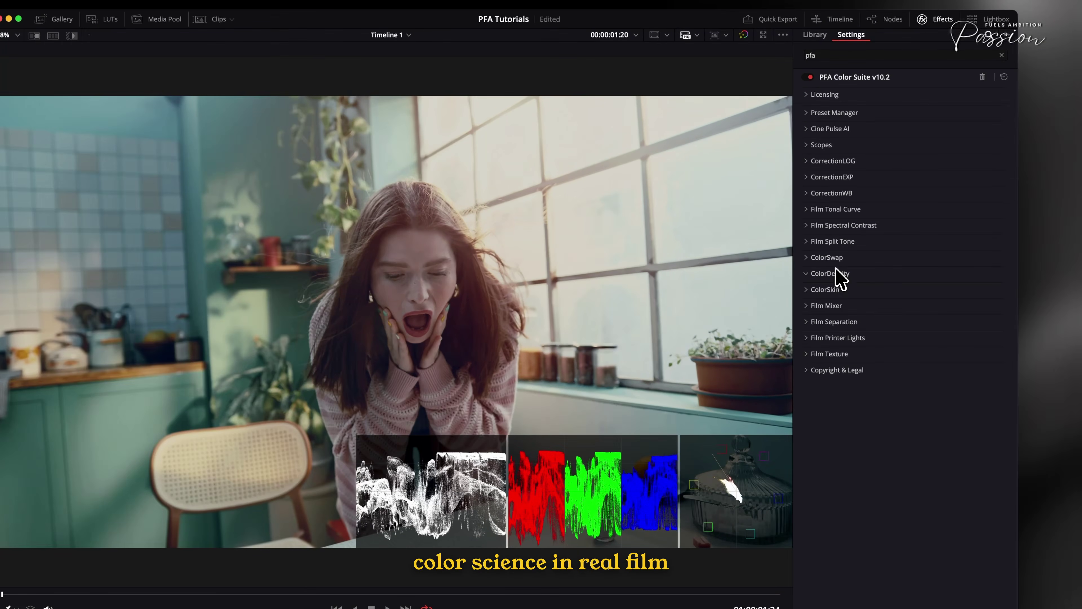
In ColorDensity, lower Global Density to -0.419 for richer, denser colors.
{"action": "left_click", "coordinate": [834, 273]}
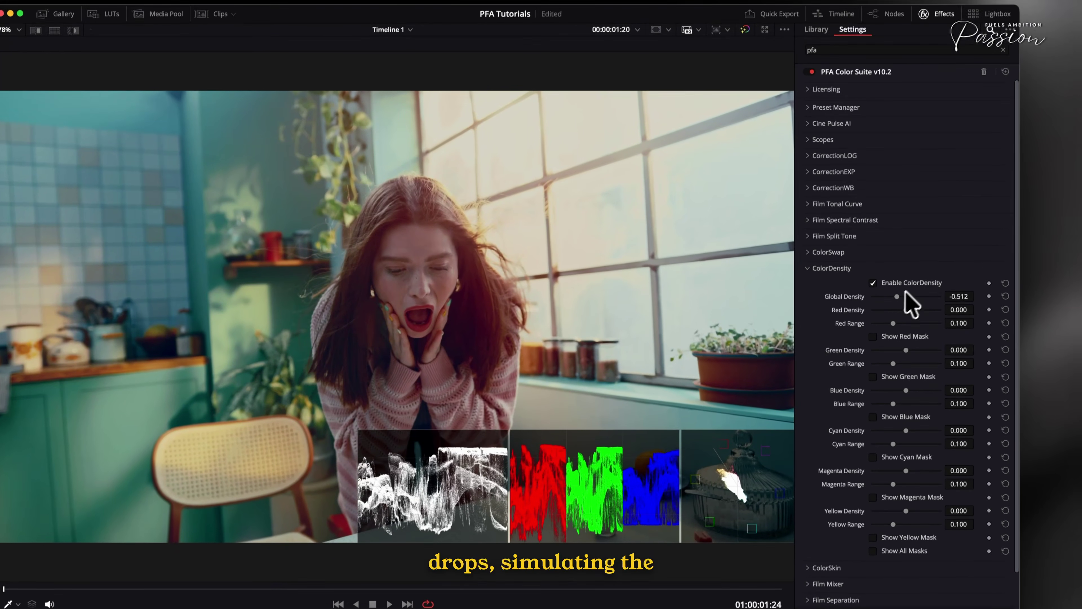
{"action": "mouse_move", "coordinate": [896, 311]}
{"action": "left_mouse_down"}
{"action": "mouse_move", "coordinate": [906, 311]}
{"action": "mouse_move", "coordinate": [896, 304]}
{"action": "left_mouse_up"}
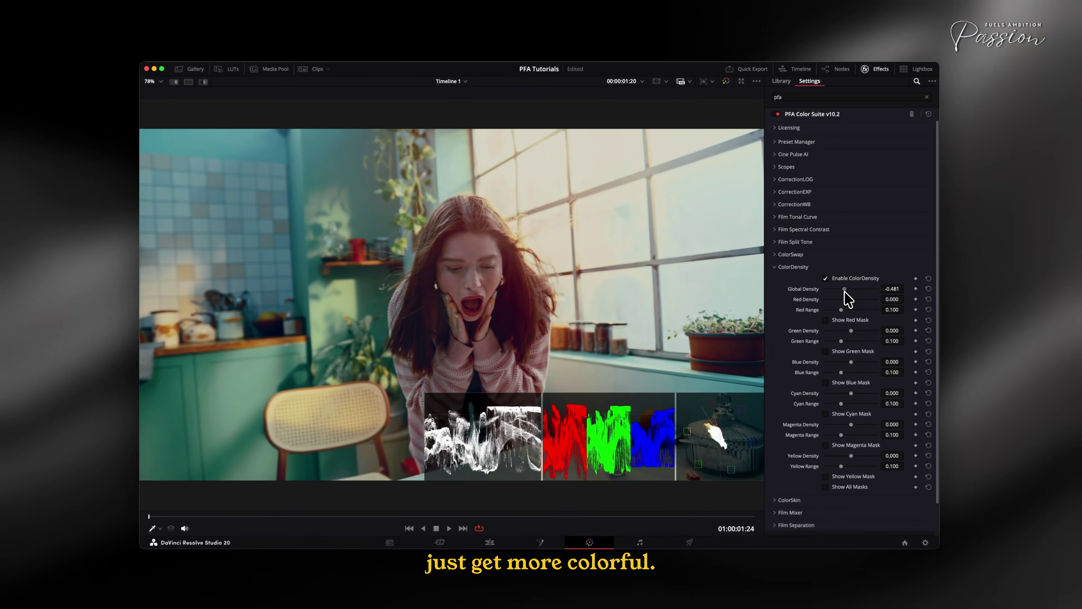
{"action": "left_click_drag", "start_coordinate": [895, 305], "coordinate": [843, 293]}
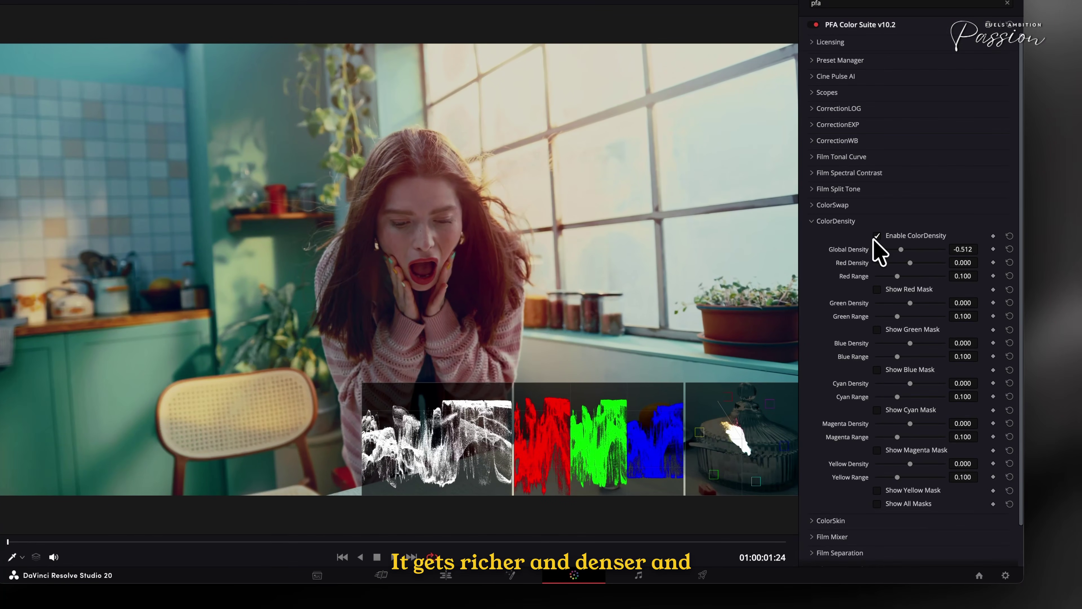
{"action": "left_click_drag", "start_coordinate": [906, 248], "coordinate": [920, 249]}
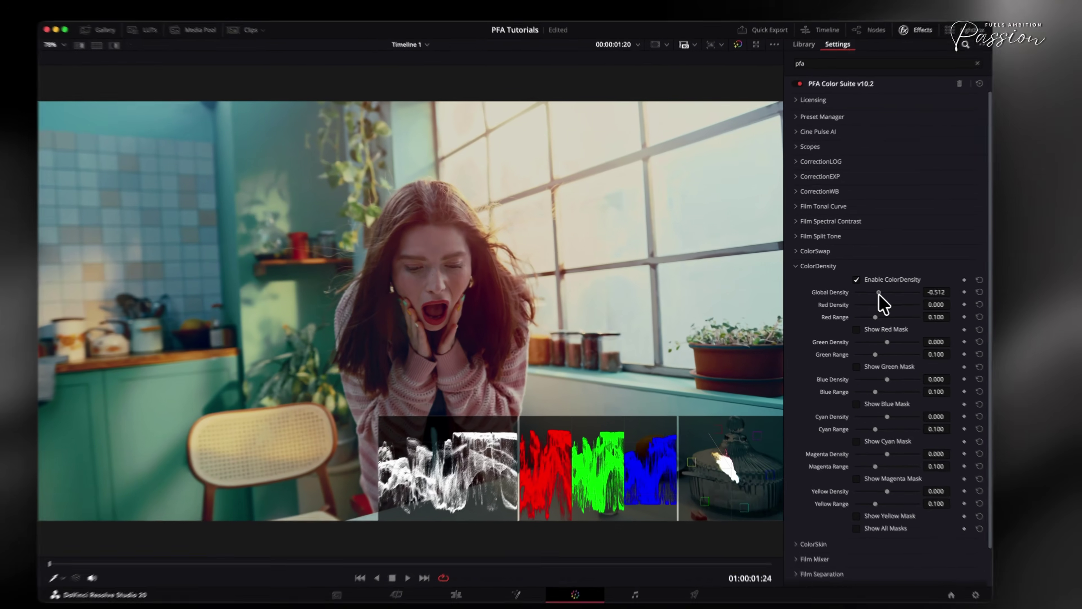
{"action": "left_click_drag", "start_coordinate": [842, 288], "coordinate": [843, 289]}
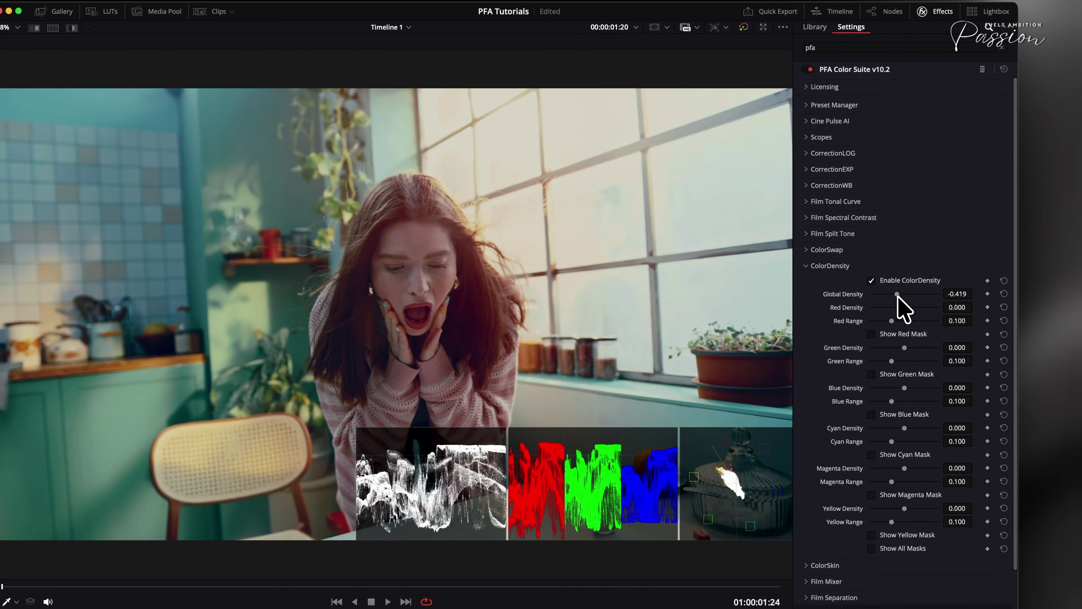
{"action": "left_click", "coordinate": [830, 266]}
In ColorSkin, display the Skintone Map to examine the skin tones, and hide it again.
{"action": "left_click", "coordinate": [825, 282]}
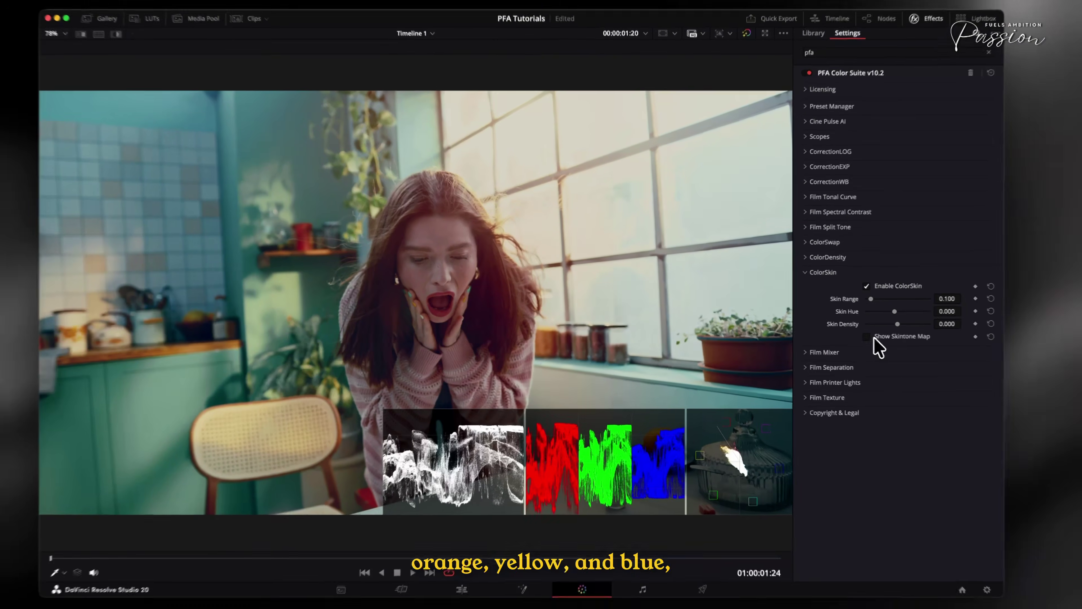
{"action": "left_click", "coordinate": [868, 337]}
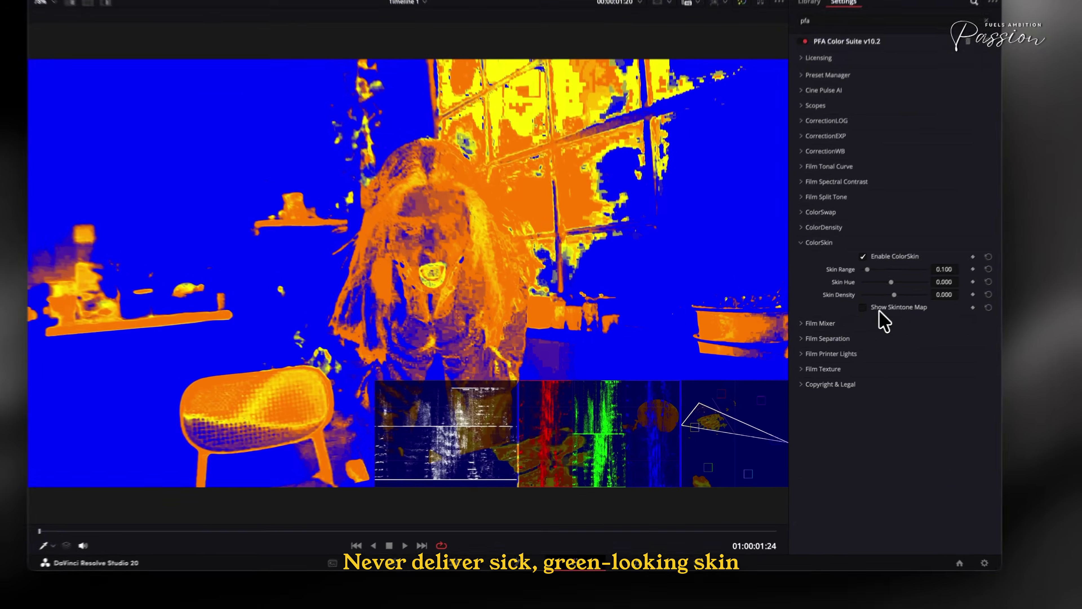
{"action": "left_click", "coordinate": [823, 331]}
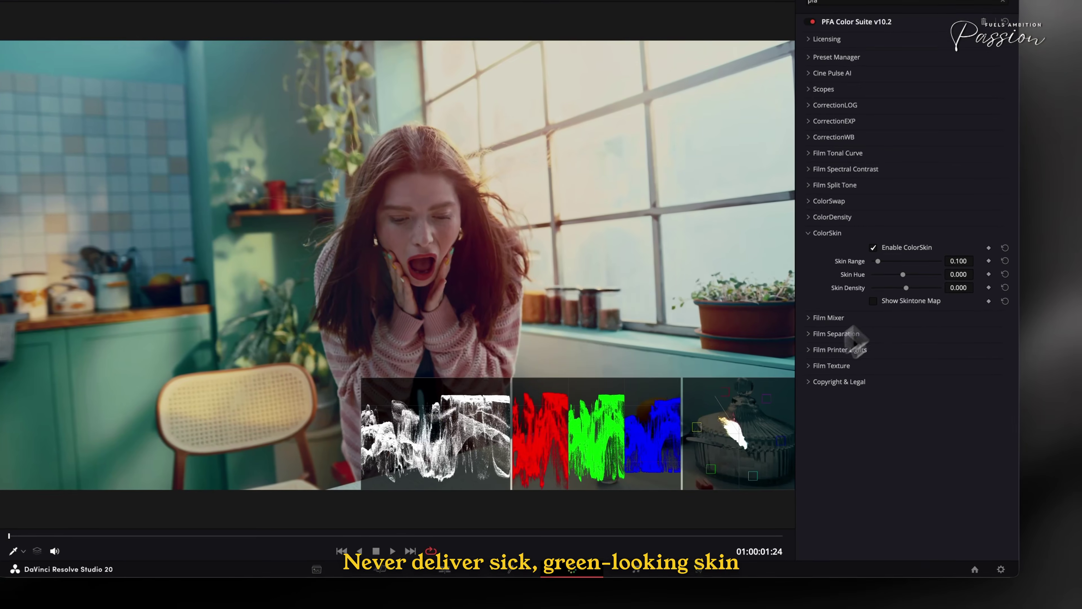
{"action": "left_click", "coordinate": [874, 300]}
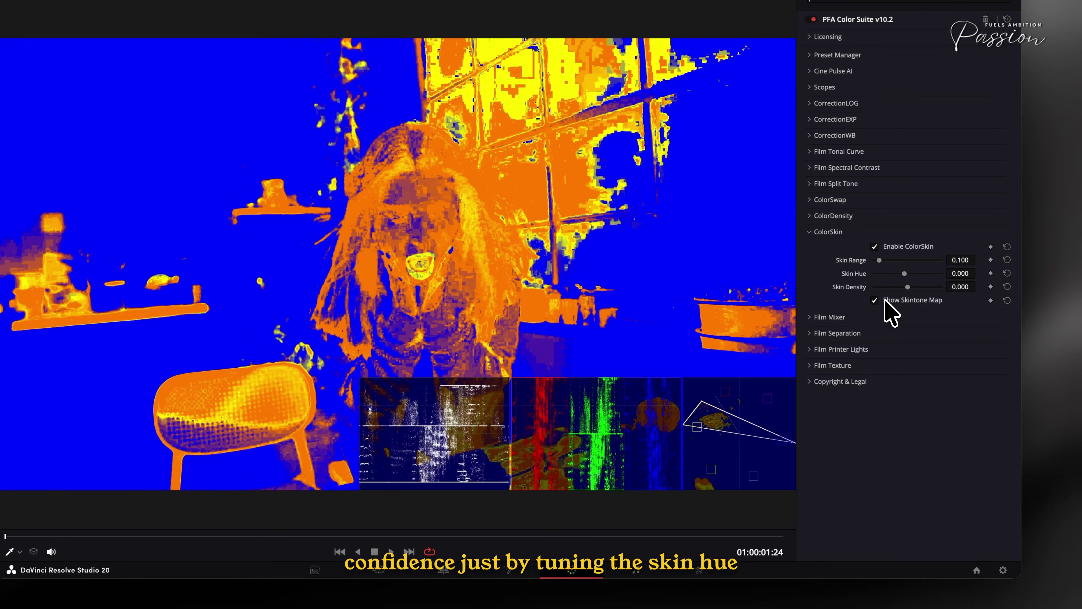
{"action": "left_click", "coordinate": [875, 300]}
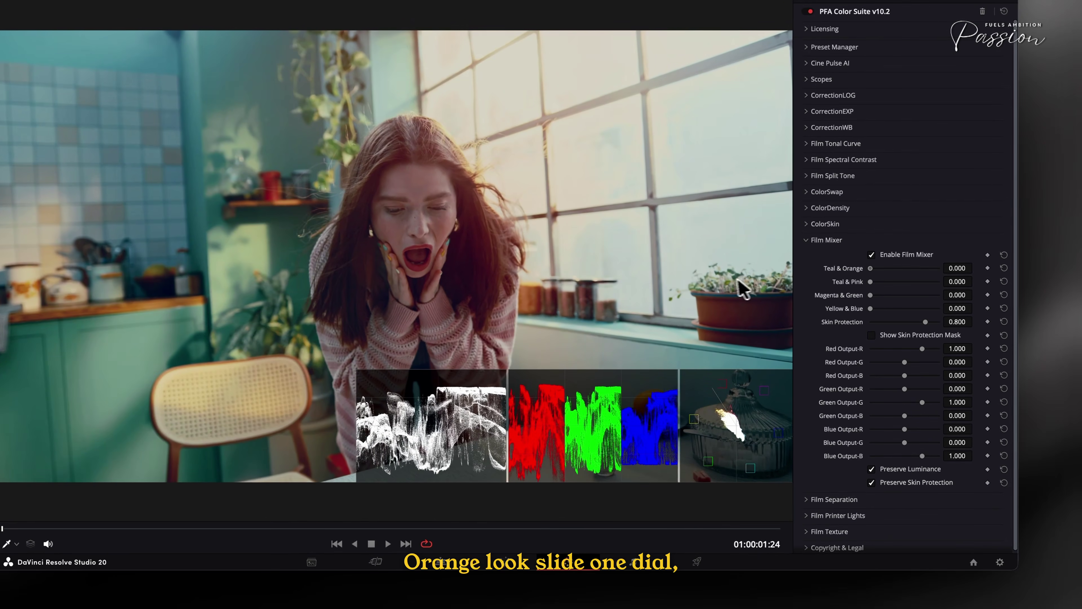
In Film Mixer, try the color looks with Yellow & Blue at 1.000, set Skin Protection to 1.000, and compare with the grade bypassed.
{"action": "left_click_drag", "start_coordinate": [870, 268], "coordinate": [976, 284]}
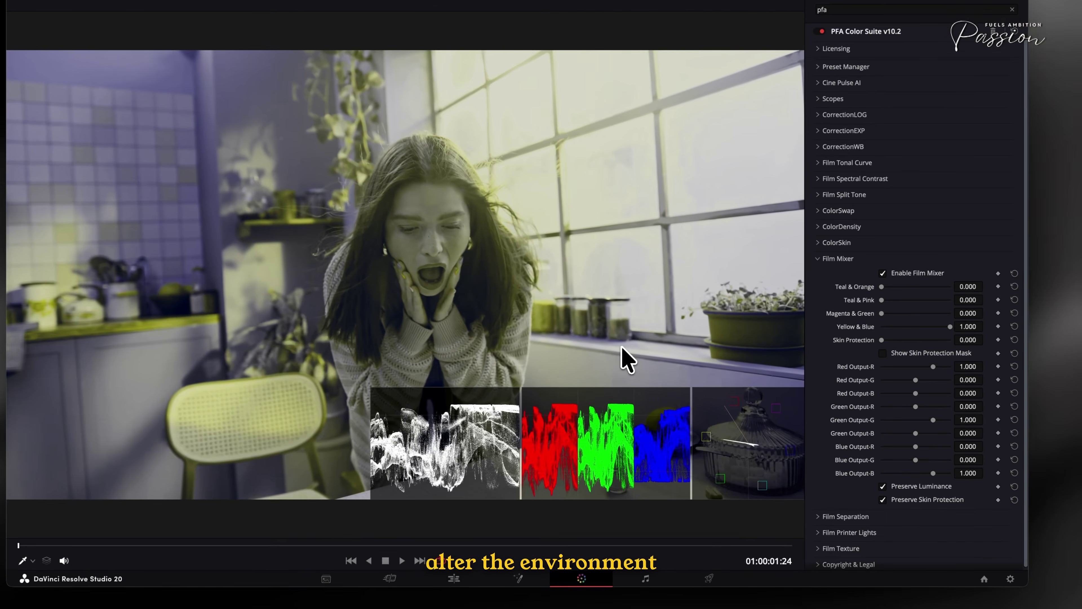
{"action": "left_click_drag", "start_coordinate": [822, 354], "coordinate": [1018, 341]}
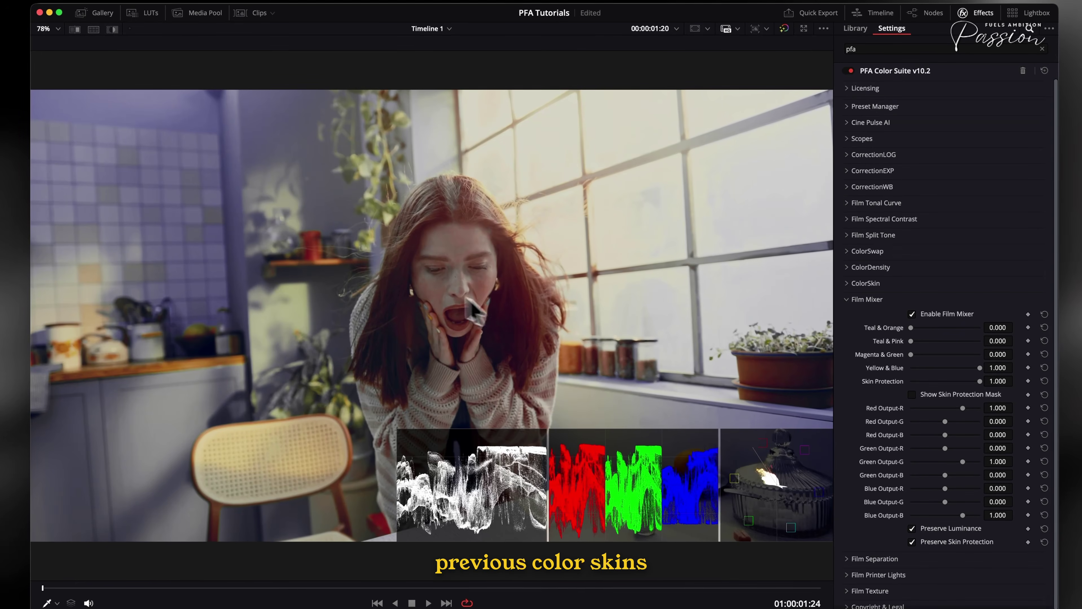
{"action": "key", "text": "super+d"}
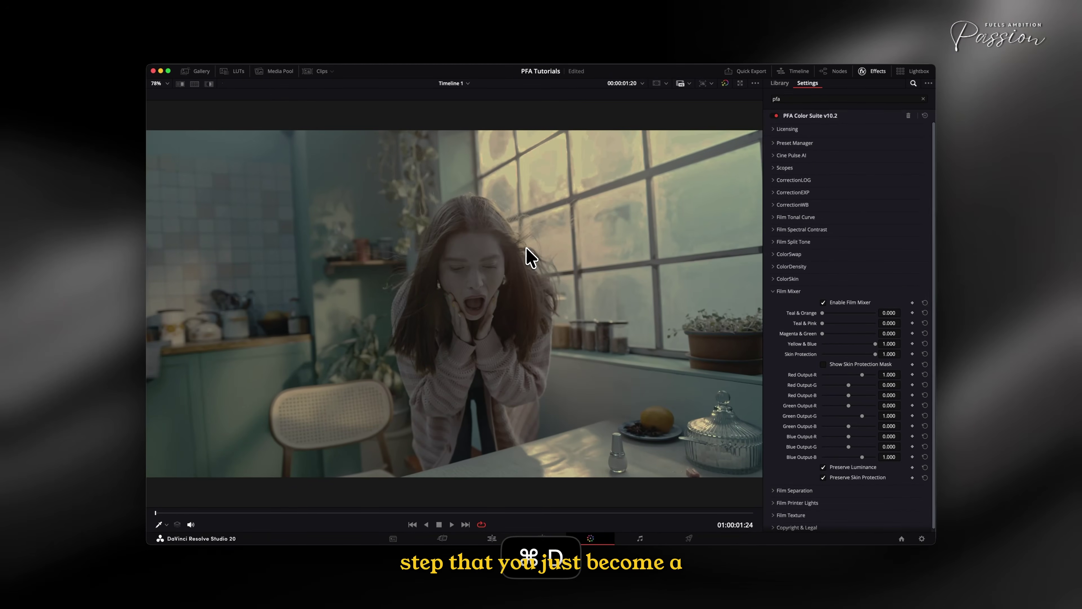
{"action": "key", "text": "super+d"}
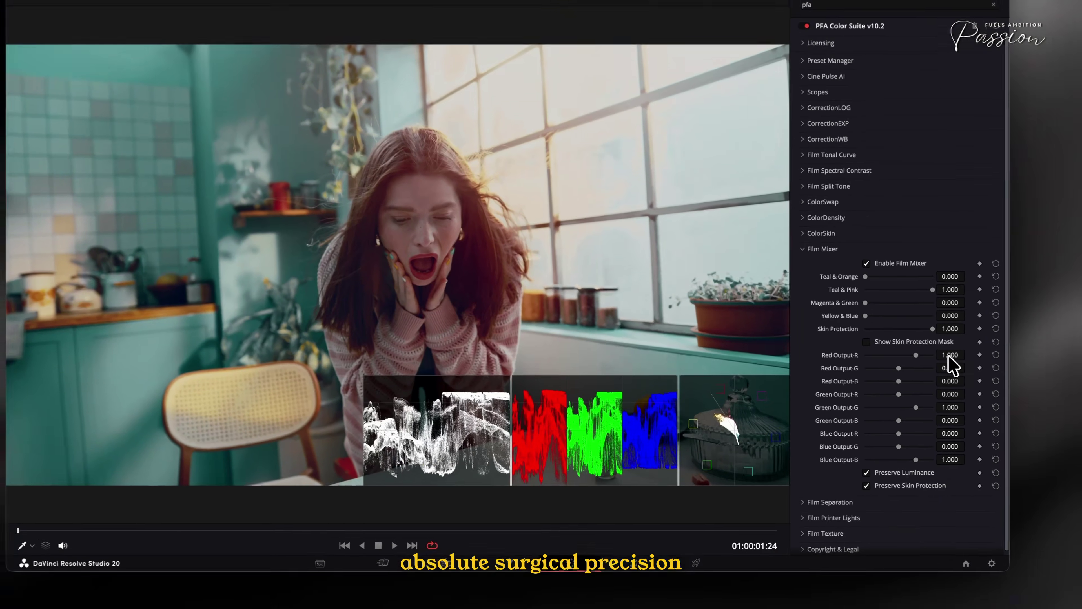
Fine-tune the Film Mixer channel outputs by setting Red Output-R to 0.857.
{"action": "left_click_drag", "start_coordinate": [972, 461], "coordinate": [885, 461]}
{"action": "left_click_drag", "start_coordinate": [949, 353], "coordinate": [954, 357]}
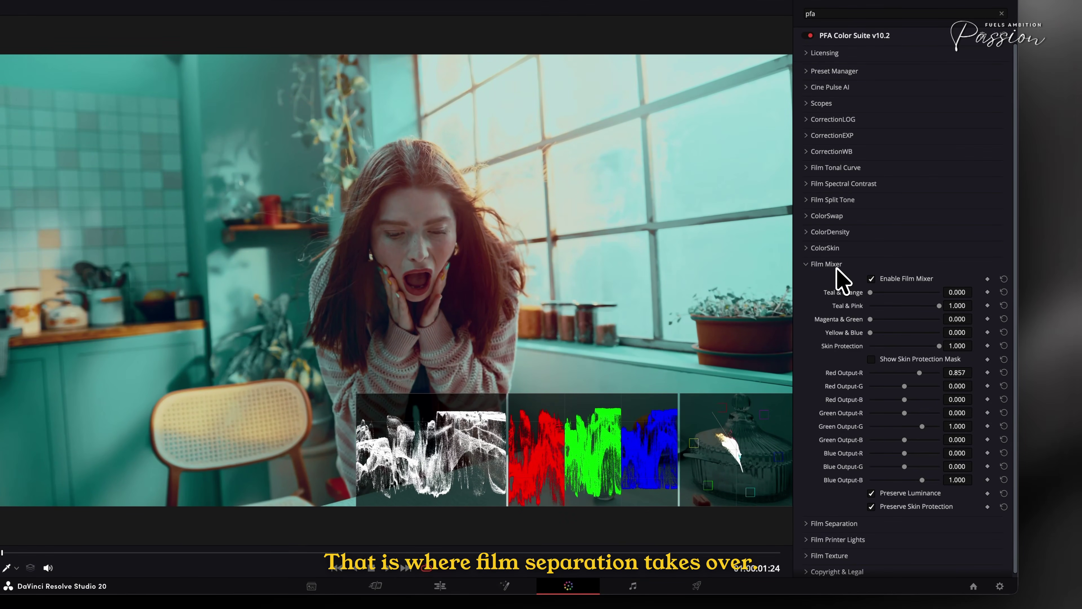
{"action": "left_click", "coordinate": [837, 267]}
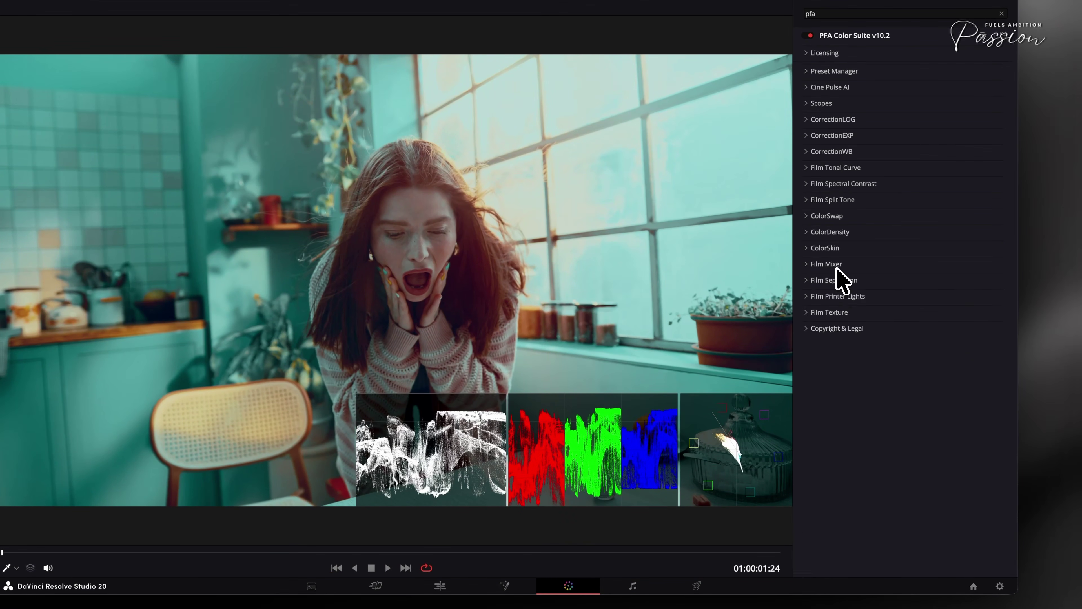
In Film Separation, set Red ↔ Cyan to 0.101 and Magenta ↔ Green to -0.302.
{"action": "left_click", "coordinate": [846, 282]}
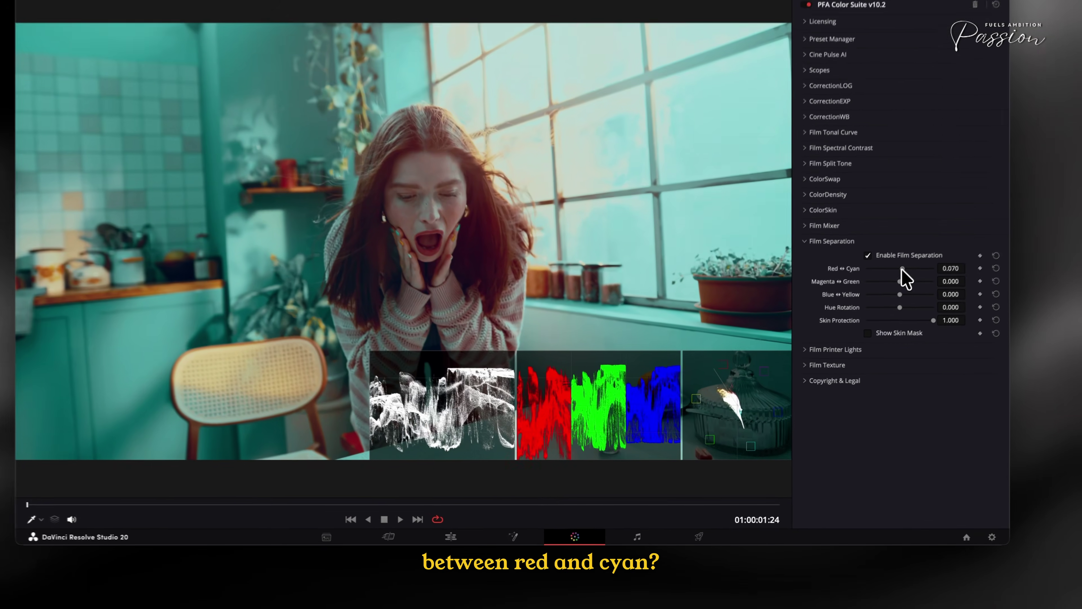
{"action": "left_click_drag", "start_coordinate": [849, 325], "coordinate": [850, 326]}
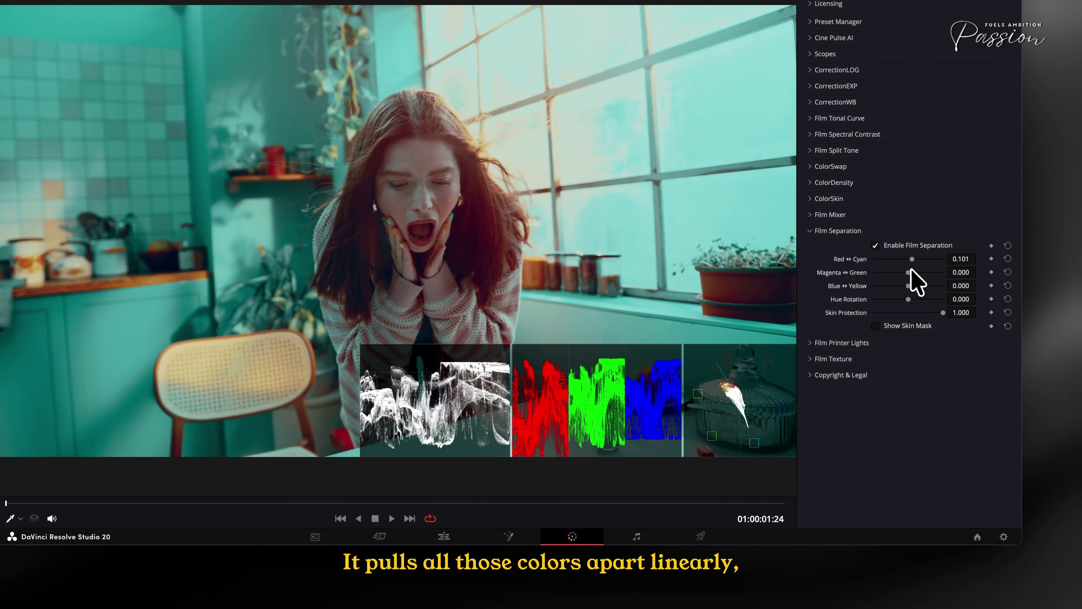
{"action": "left_click_drag", "start_coordinate": [910, 272], "coordinate": [907, 275]}
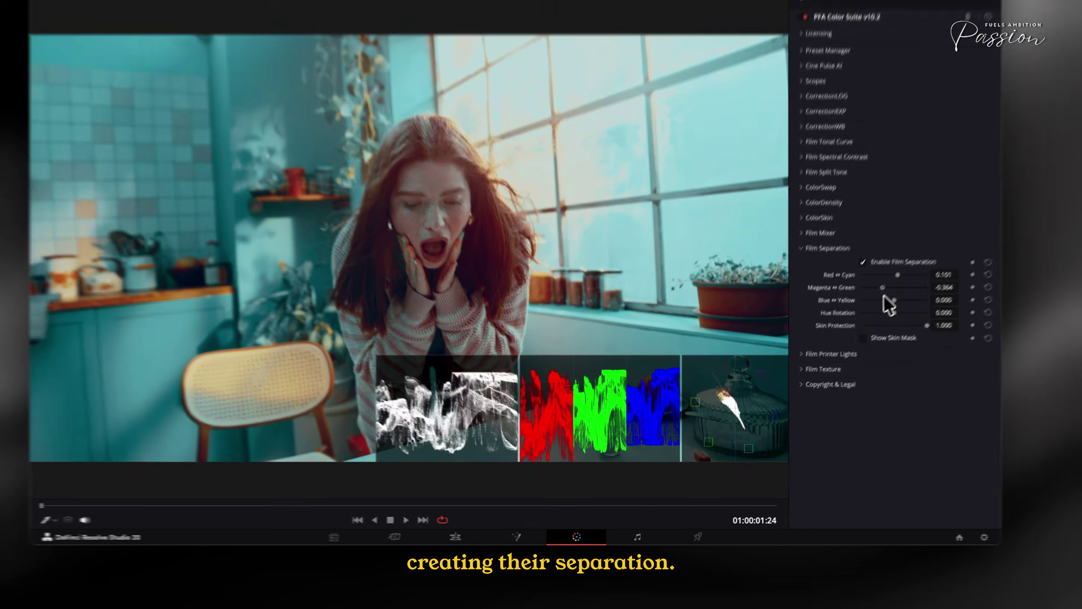
{"action": "left_click_drag", "start_coordinate": [910, 287], "coordinate": [898, 293]}
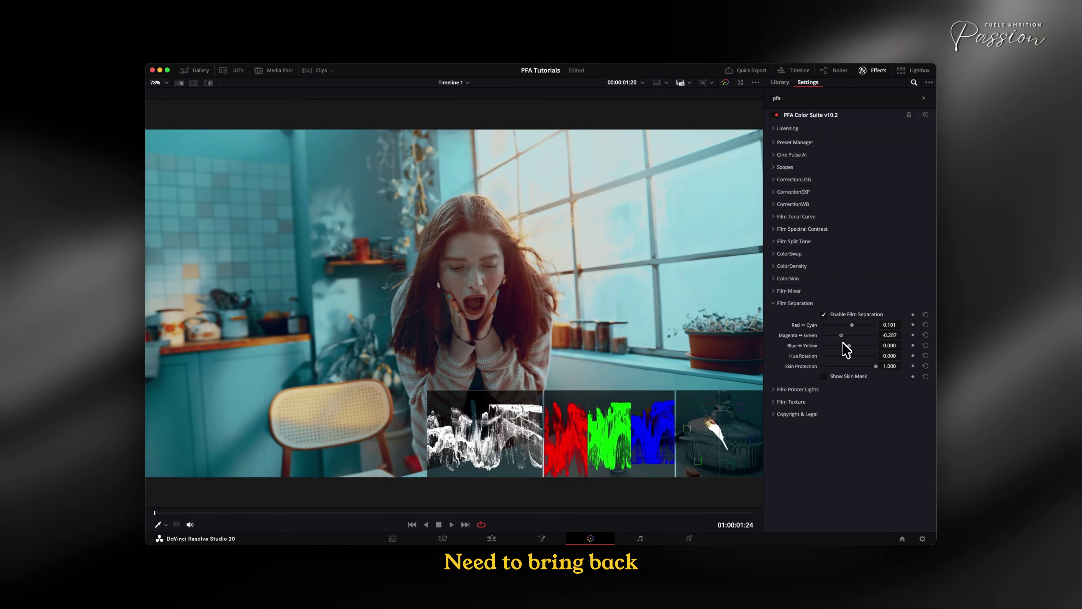
{"action": "left_click_drag", "start_coordinate": [843, 344], "coordinate": [840, 346]}
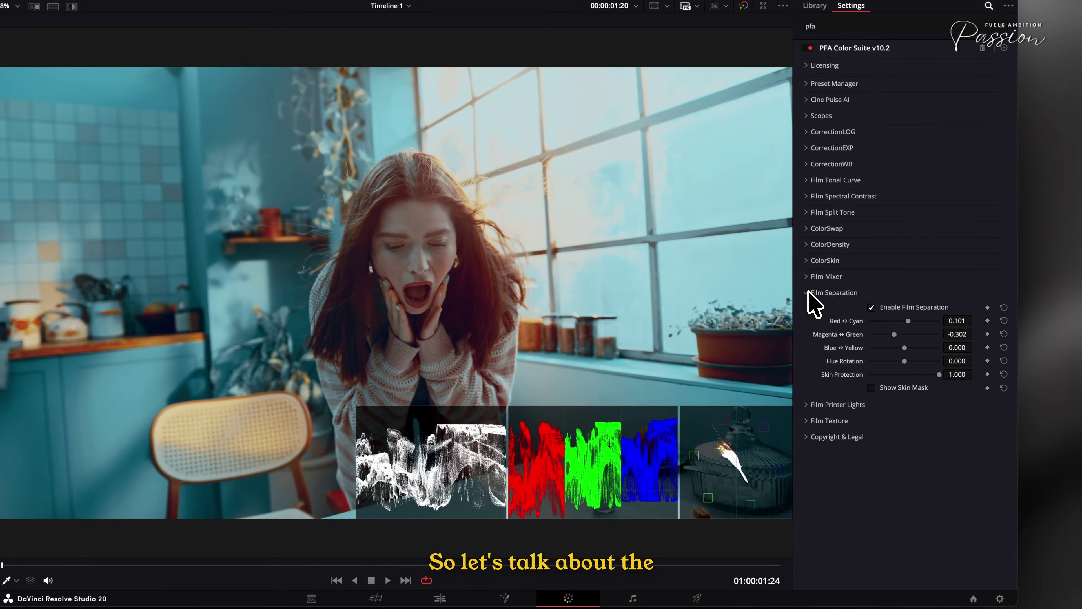
Close the Film Separation settings and open those of Film Printer Lights.
{"action": "left_click", "coordinate": [812, 293]}
{"action": "left_click", "coordinate": [814, 309]}
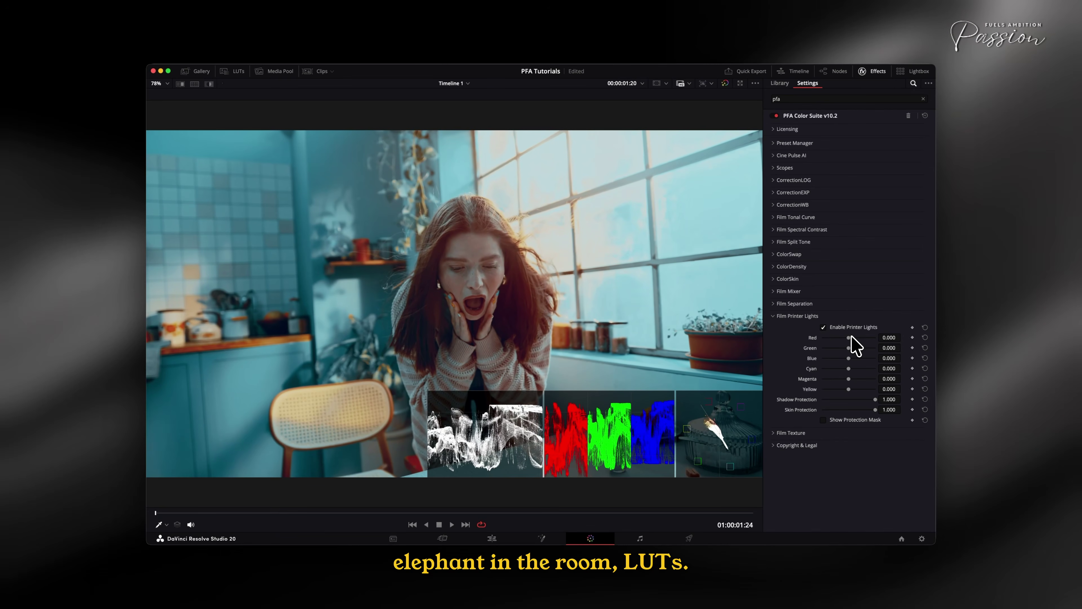